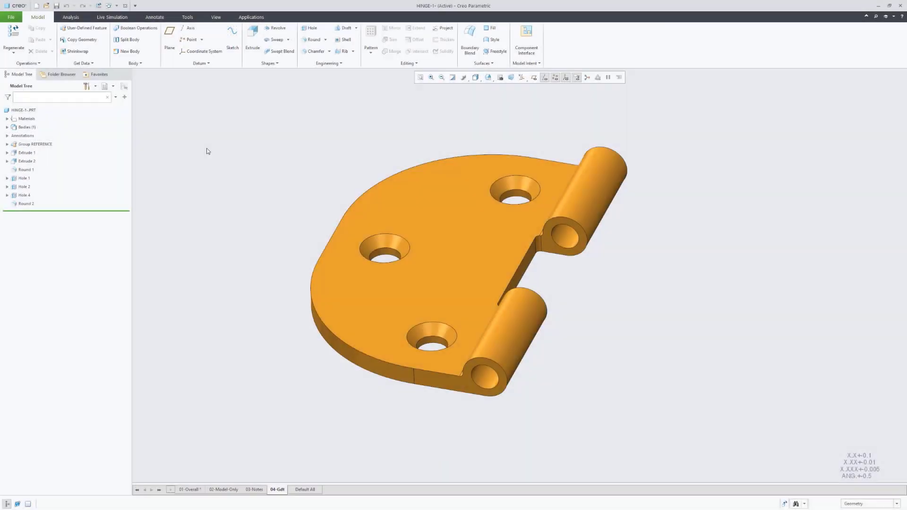
- Split the hinge knuckle bore surfaces off as Split Surface 1
{"action": "left_click", "coordinate": [399, 62]}
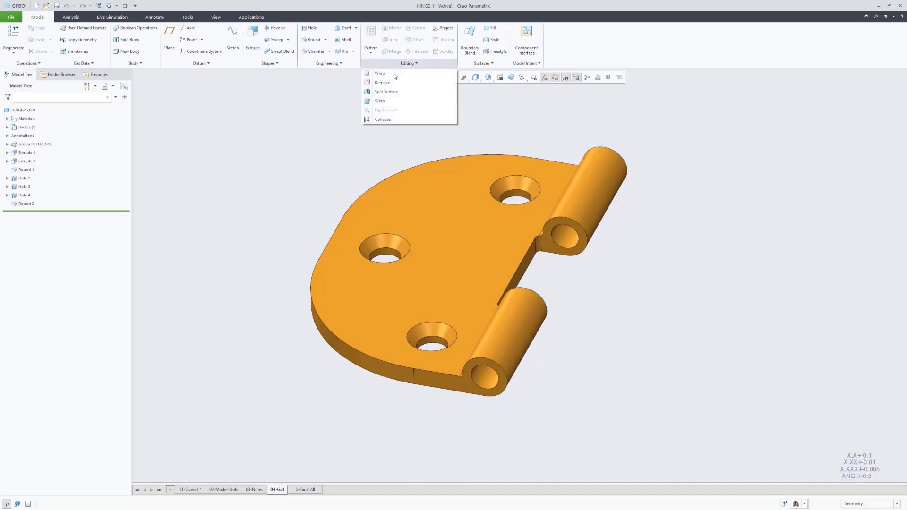
{"action": "left_click", "coordinate": [386, 91]}
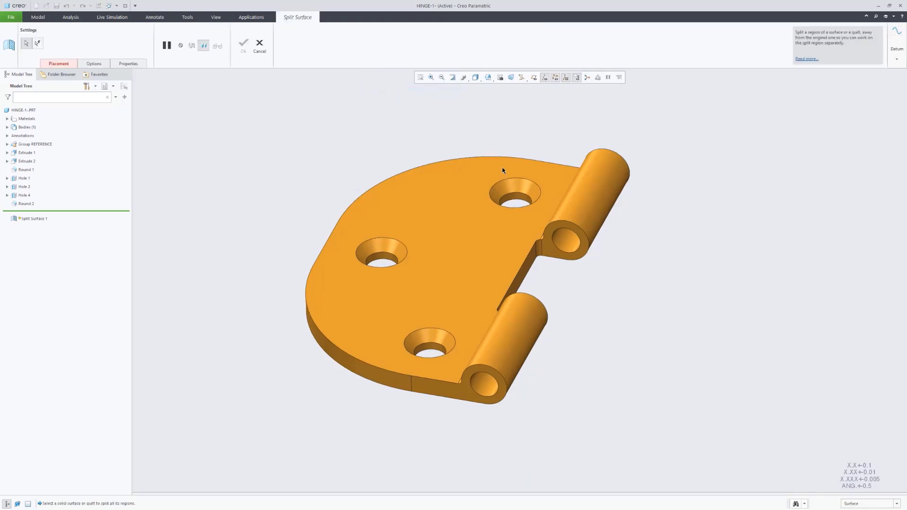
{"action": "left_click", "coordinate": [565, 245]}
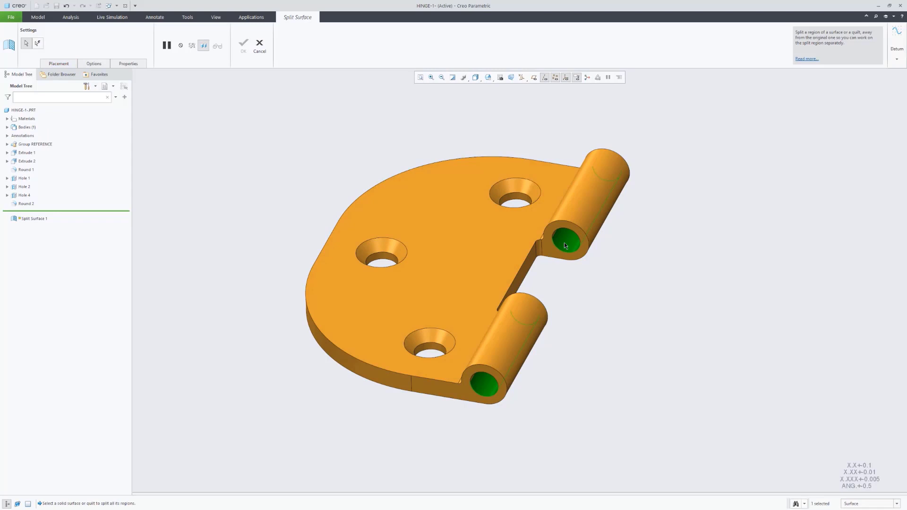
{"action": "right_click", "coordinate": [564, 243]}
{"action": "left_click", "coordinate": [536, 257]}
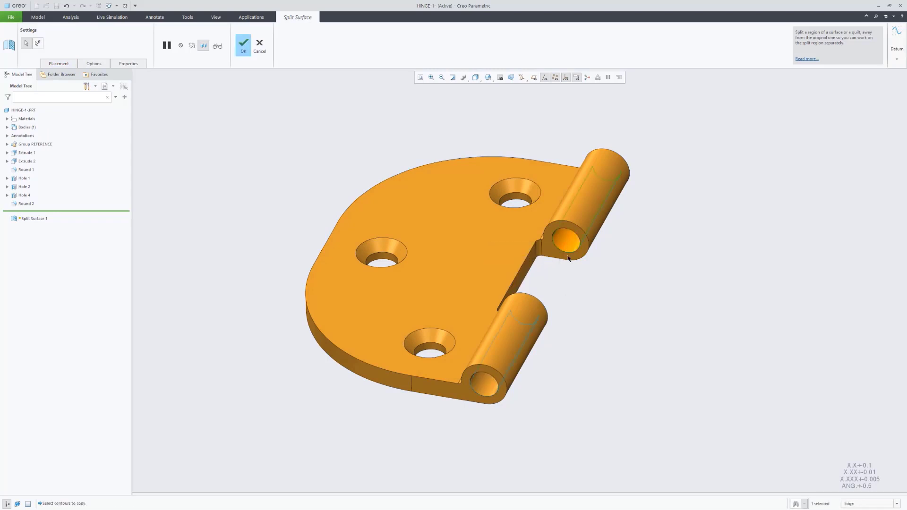
{"action": "middle_click", "coordinate": [567, 279]}
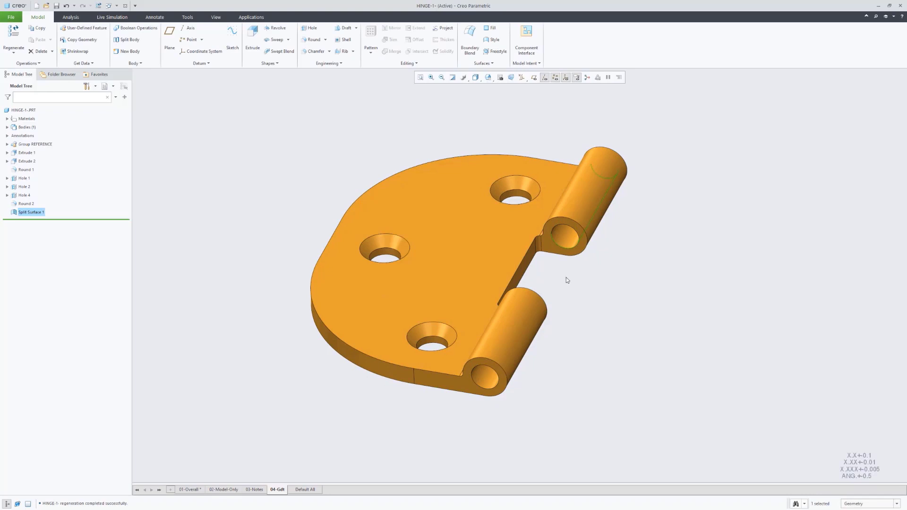
{"action": "left_click", "coordinate": [566, 280]}
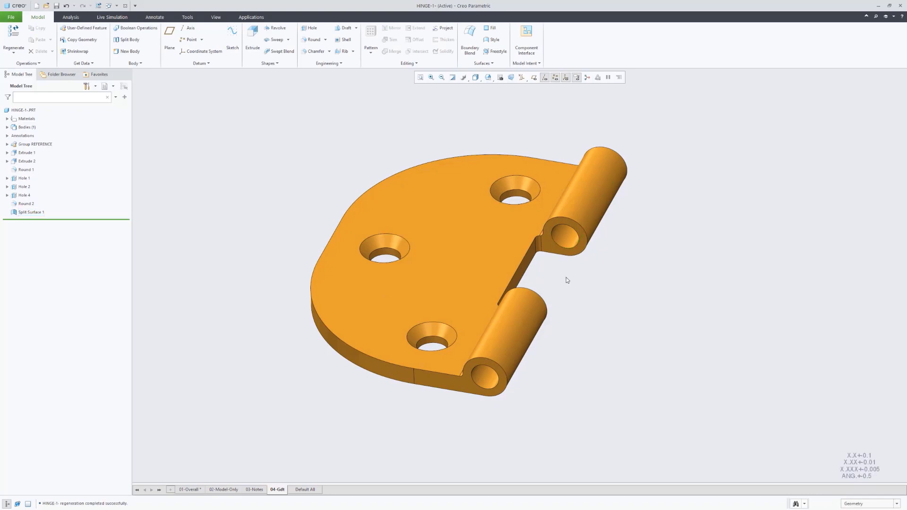
- Split the knuckles' outer cylindrical surfaces by selected contours as Split Surface 2
{"action": "left_click", "coordinate": [409, 63]}
{"action": "left_click", "coordinate": [390, 93]}
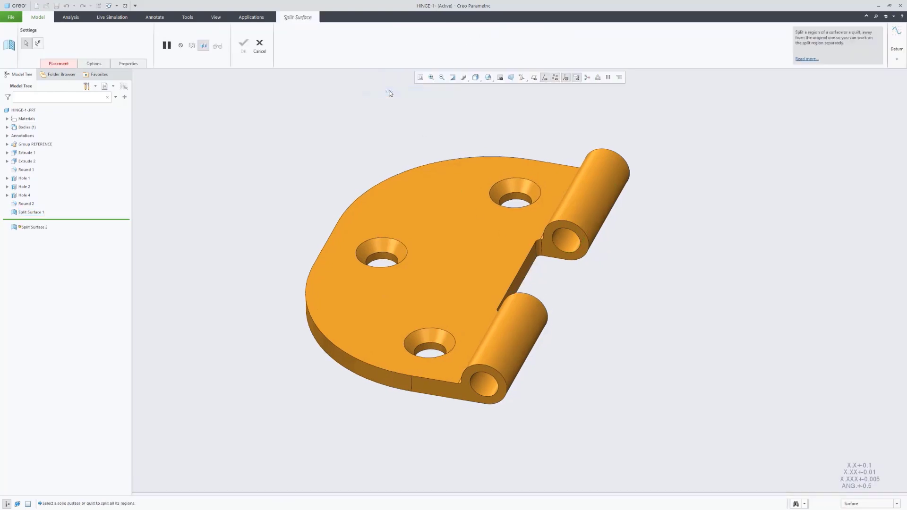
{"action": "left_click", "coordinate": [579, 212]}
{"action": "right_click", "coordinate": [578, 213]}
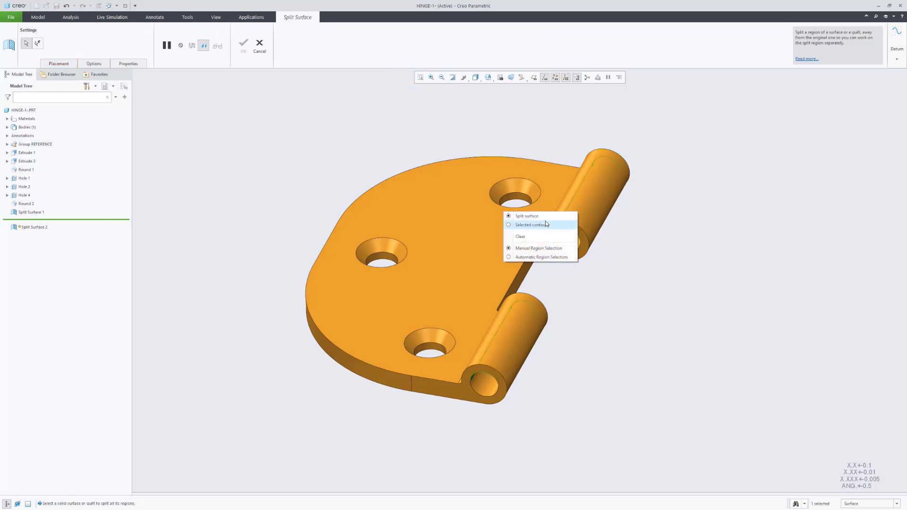
{"action": "left_click", "coordinate": [562, 225]}
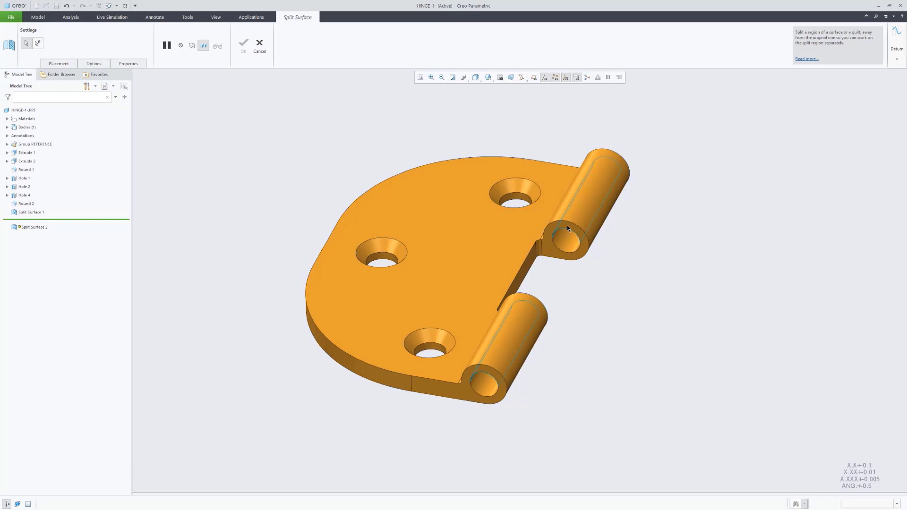
{"action": "middle_click", "coordinate": [498, 128]}
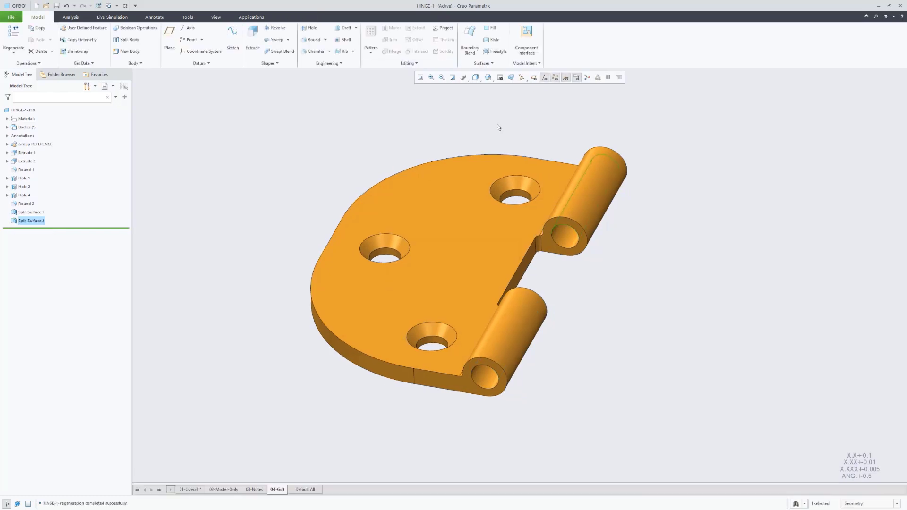
- Launch the GD&T Advisor from Applications
{"action": "left_click", "coordinate": [498, 127]}
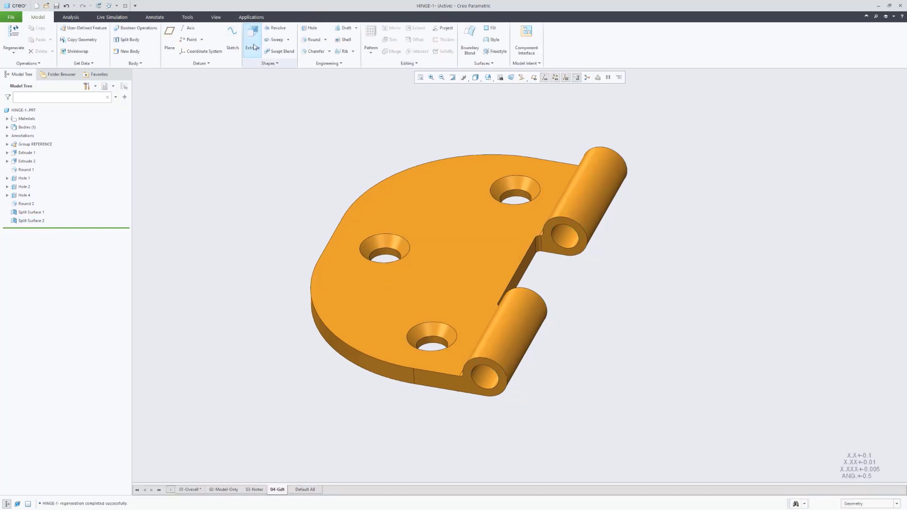
{"action": "left_click", "coordinate": [246, 18]}
{"action": "left_click", "coordinate": [207, 38]}
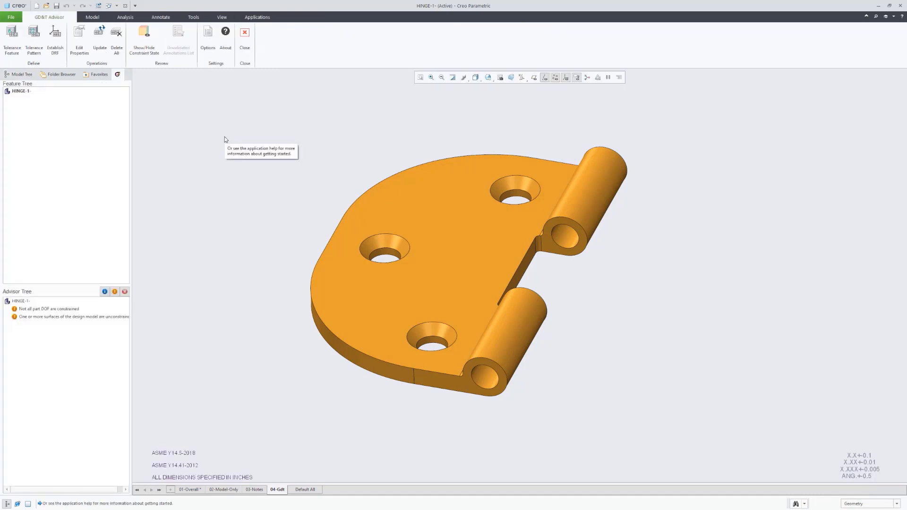
- Make the hinge's top face datum A with a .005 flatness tolerance
{"action": "left_click", "coordinate": [9, 34]}
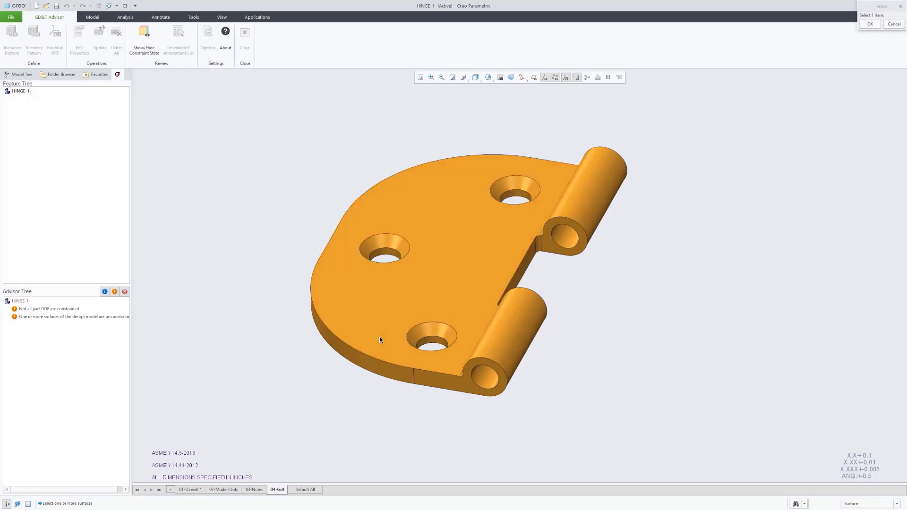
{"action": "left_click", "coordinate": [380, 338]}
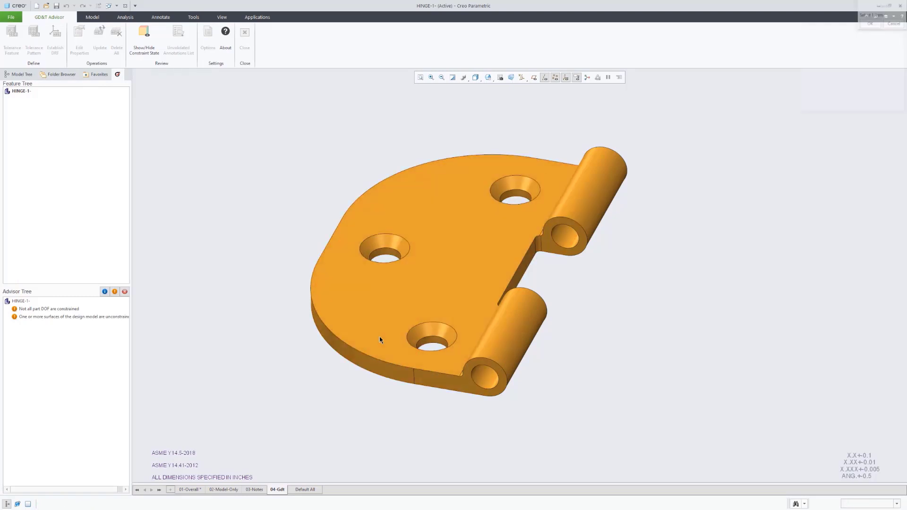
{"action": "middle_click", "coordinate": [306, 181]}
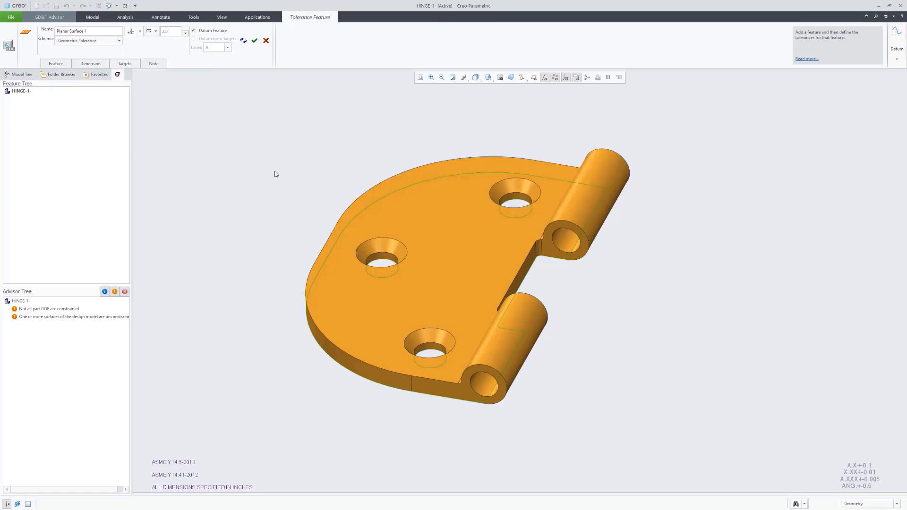
{"action": "double_click", "coordinate": [175, 33]}
{"action": "key", "text": "BackSpace"}
{"action": "left_click", "coordinate": [254, 41]}
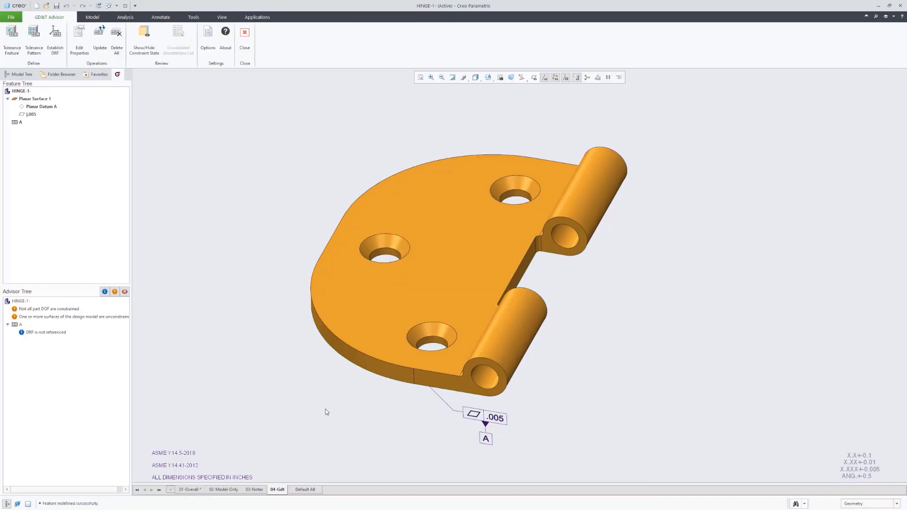
- Define both knuckle bores together as a Simple Hole tolerance feature
{"action": "left_click", "coordinate": [8, 42]}
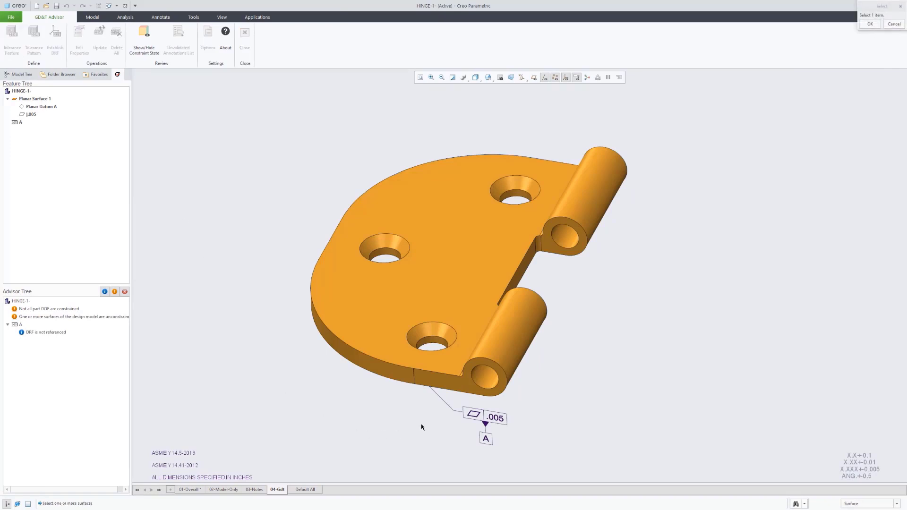
{"action": "left_click", "coordinate": [485, 381]}
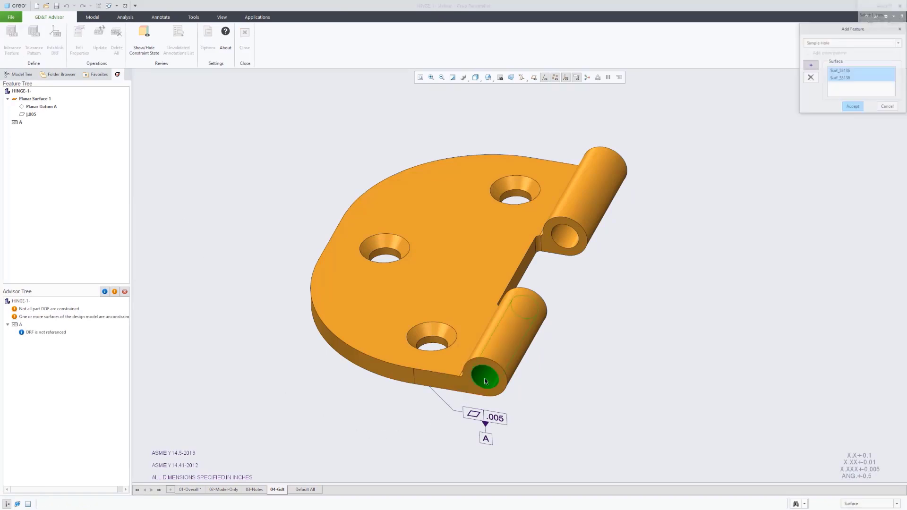
{"action": "left_click", "coordinate": [564, 240]}
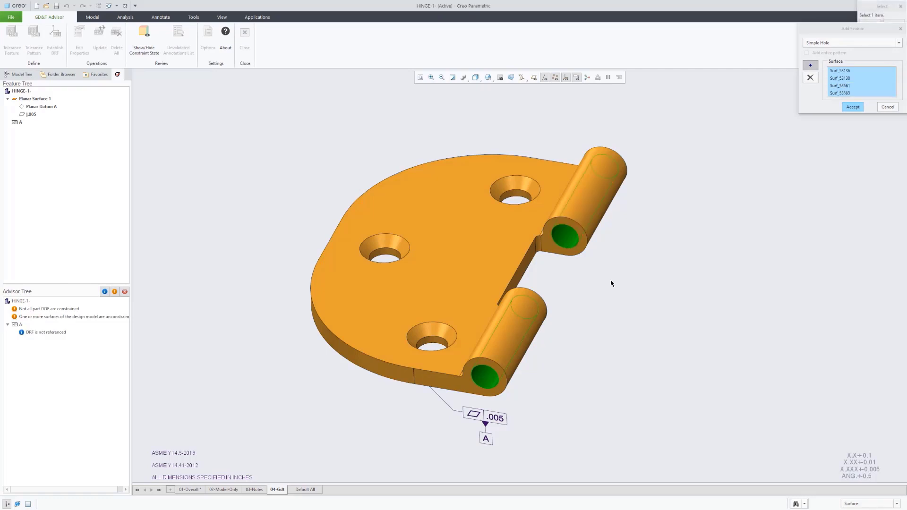
{"action": "middle_click", "coordinate": [675, 302]}
{"action": "middle_click", "coordinate": [674, 303]}
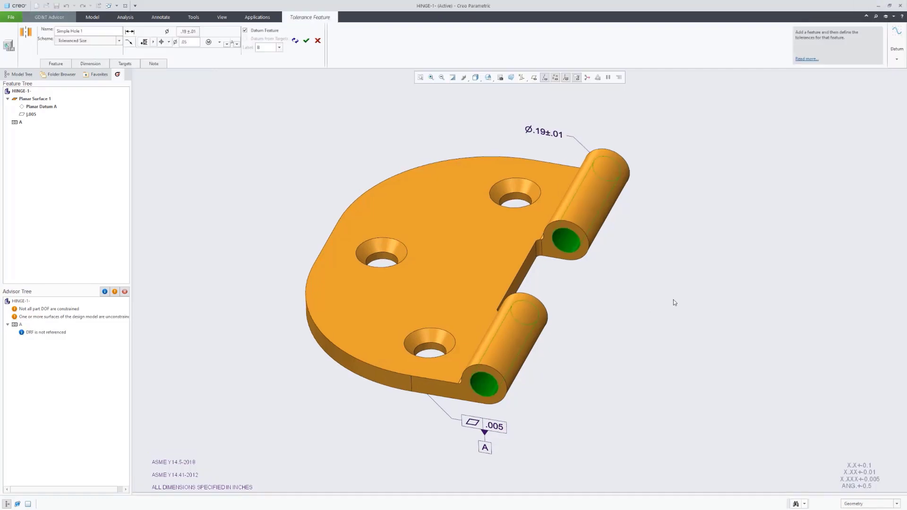
- Set the bore size to Ø.192±.002 with three decimal places
{"action": "left_click", "coordinate": [188, 31]}
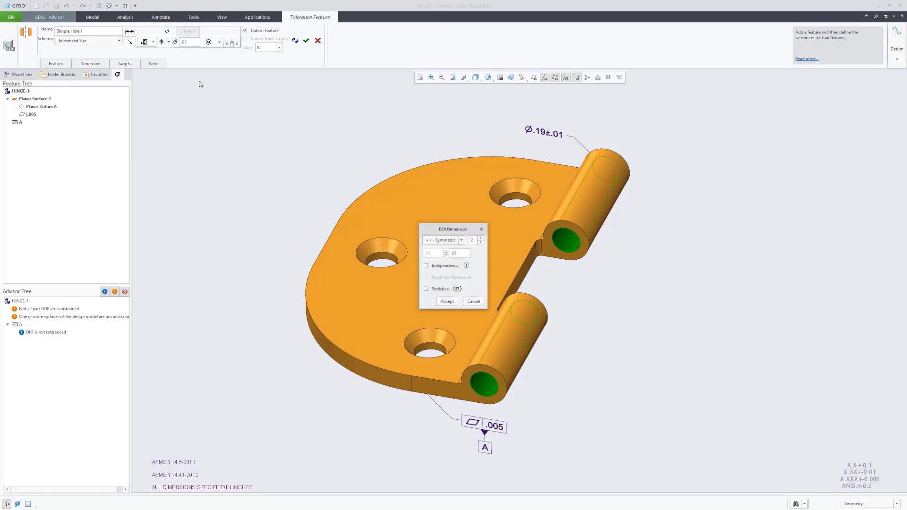
{"action": "left_click", "coordinate": [481, 238]}
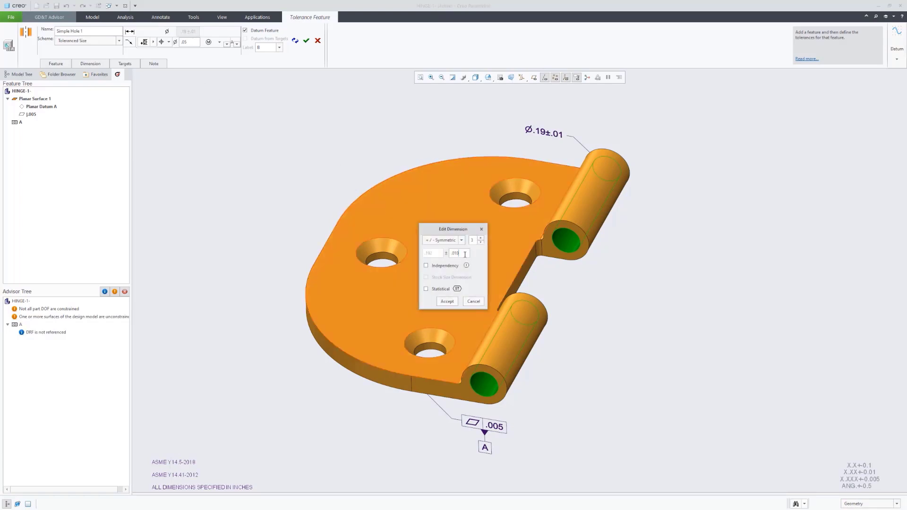
{"action": "double_click", "coordinate": [465, 255]}
{"action": "type", "text": ".002"}
{"action": "left_click", "coordinate": [448, 302]}
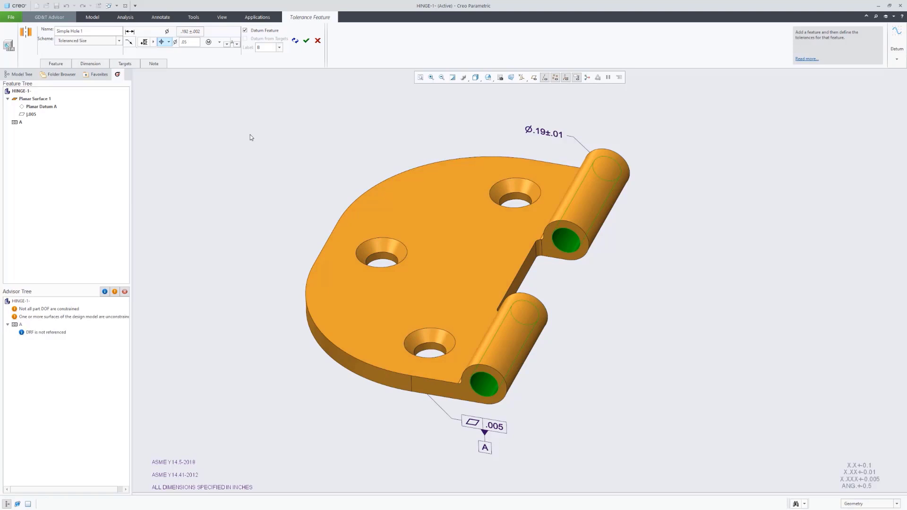
- Keep RFS, set a Ø.01 position tolerance, and confirm the bores as datum B
{"action": "left_click", "coordinate": [208, 43]}
{"action": "left_click", "coordinate": [209, 53]}
{"action": "left_click", "coordinate": [197, 44]}
{"action": "key", "text": "BackSpace"}
{"action": "left_click", "coordinate": [306, 41]}
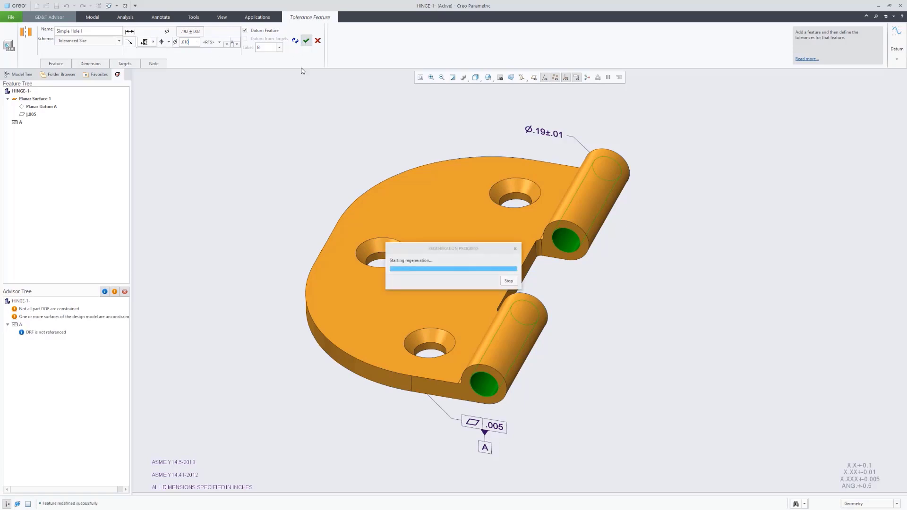
- Drag the bore's size and position callout right and down, clear of the hinge
{"action": "left_click", "coordinate": [519, 126]}
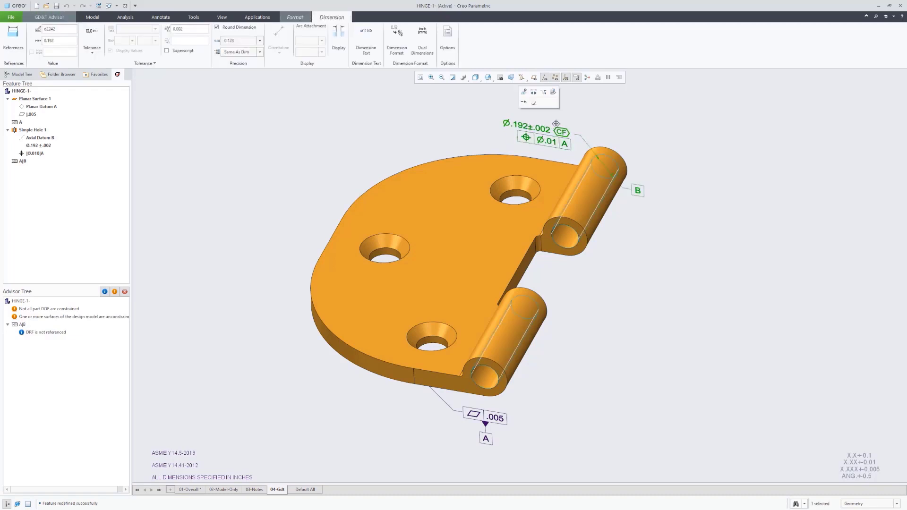
{"action": "left_click_drag", "start_coordinate": [556, 124], "coordinate": [632, 127]}
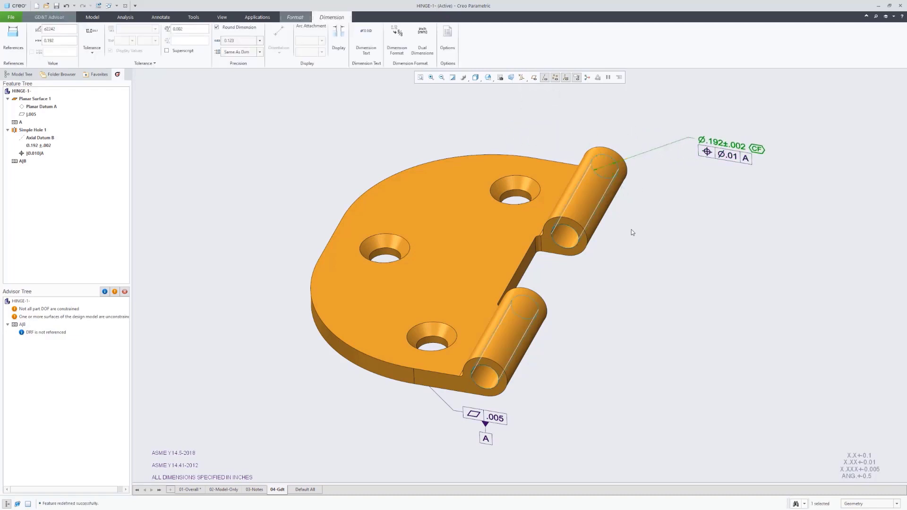
{"action": "mouse_move", "coordinate": [632, 230]}
{"action": "middle_mouse_down"}
{"action": "mouse_move", "coordinate": [633, 194]}
{"action": "mouse_move", "coordinate": [631, 205]}
{"action": "mouse_move", "coordinate": [682, 206]}
{"action": "middle_mouse_up"}
{"action": "left_click_drag", "start_coordinate": [723, 212], "coordinate": [577, 188]}
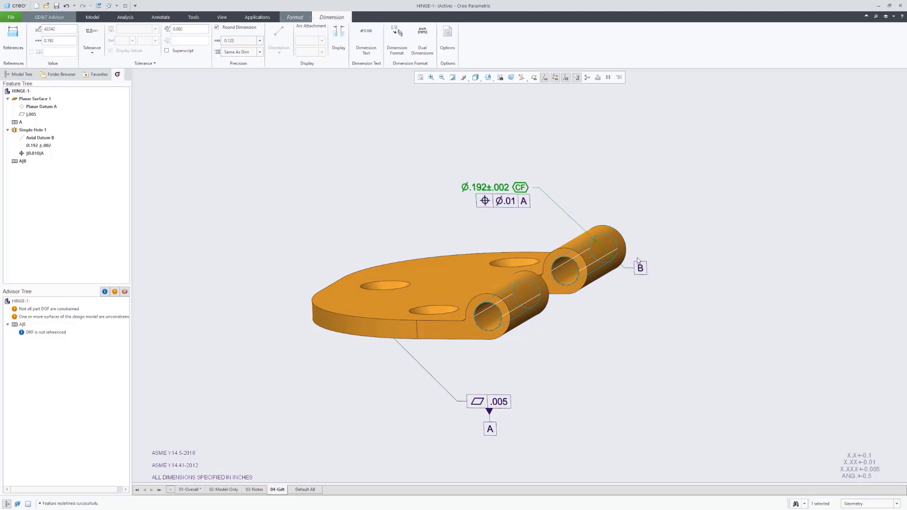
- Attach datum B beneath the position frame and shift the Ø.192±.002 callout further right
{"action": "left_click", "coordinate": [644, 268]}
{"action": "right_click", "coordinate": [644, 268]}
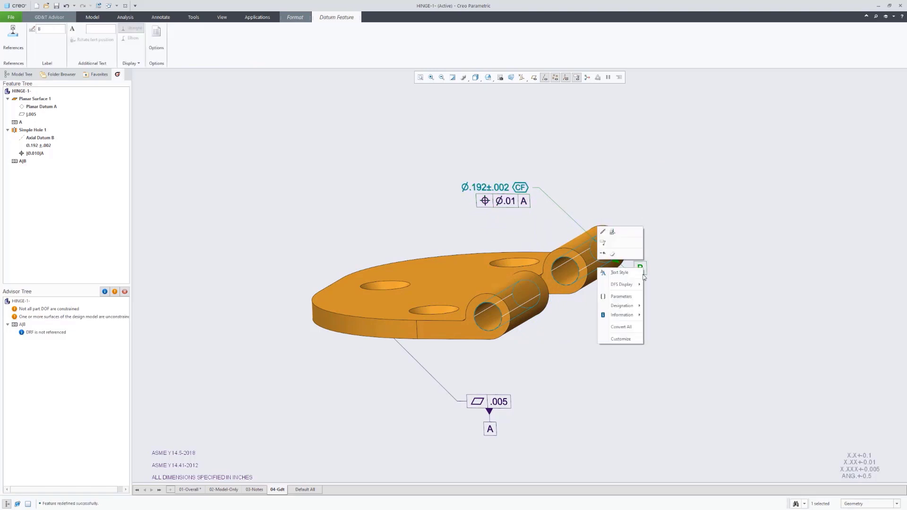
{"action": "left_click", "coordinate": [554, 283]}
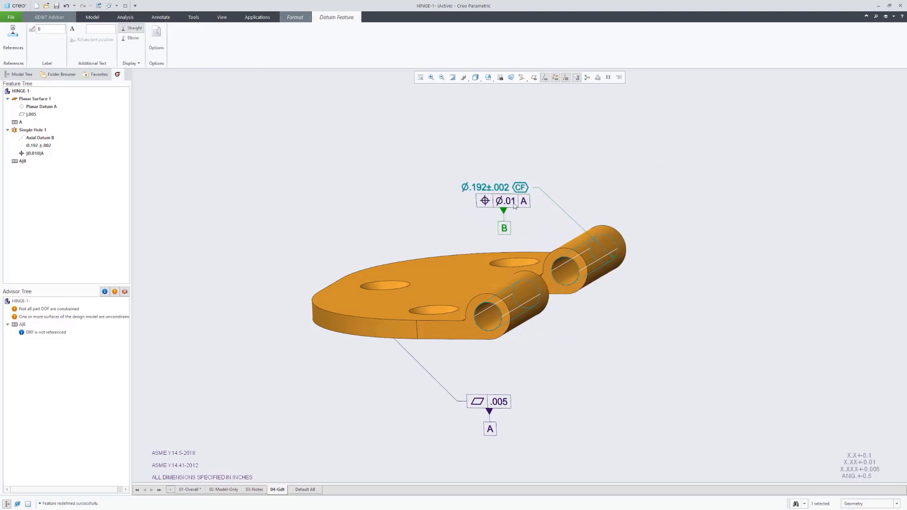
{"action": "left_click", "coordinate": [496, 187]}
{"action": "left_click_drag", "start_coordinate": [496, 187], "coordinate": [624, 192]}
{"action": "middle_click_drag", "start_coordinate": [587, 183], "coordinate": [682, 283]}
{"action": "left_click", "coordinate": [676, 274]}
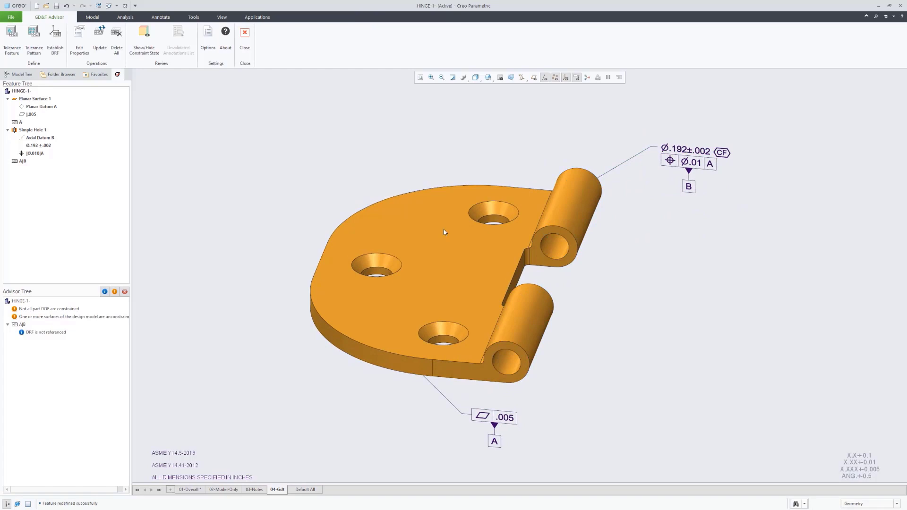
- Select the slot between the knuckles as a new tolerance feature
{"action": "left_click", "coordinate": [13, 37]}
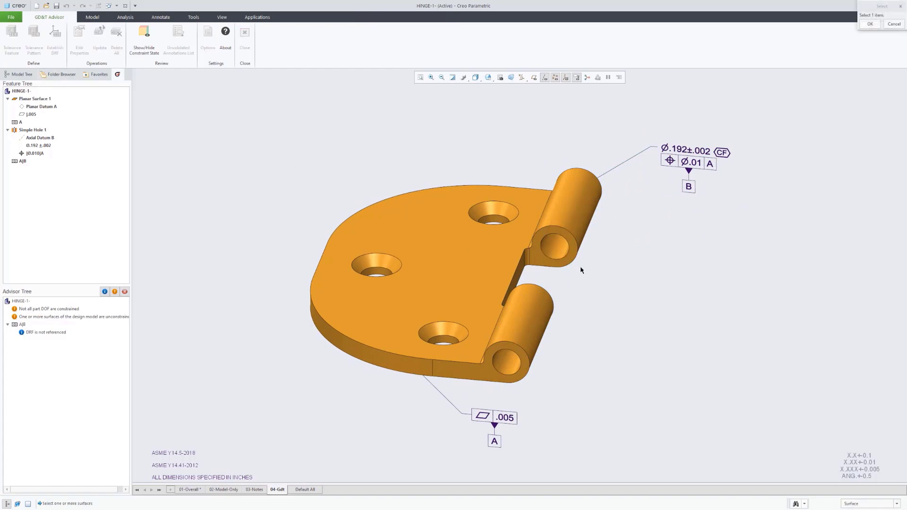
{"action": "left_click", "coordinate": [565, 261]}
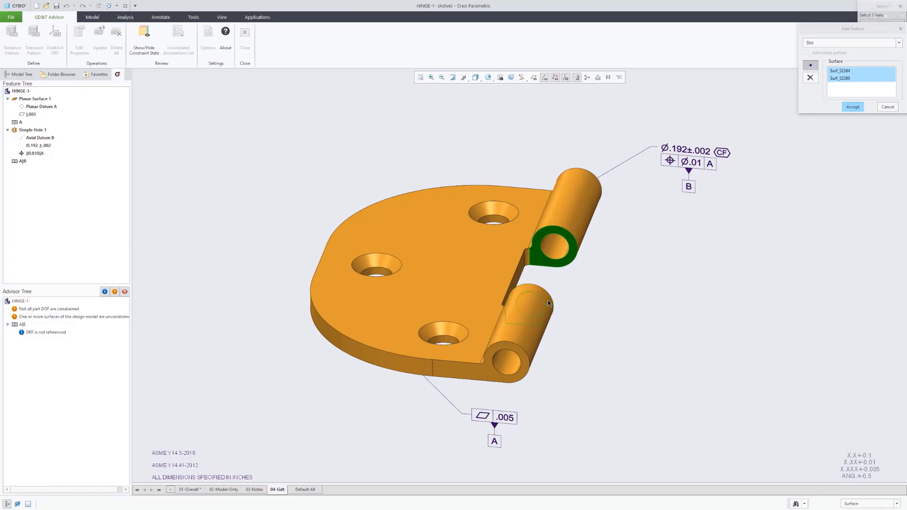
{"action": "middle_click", "coordinate": [647, 282]}
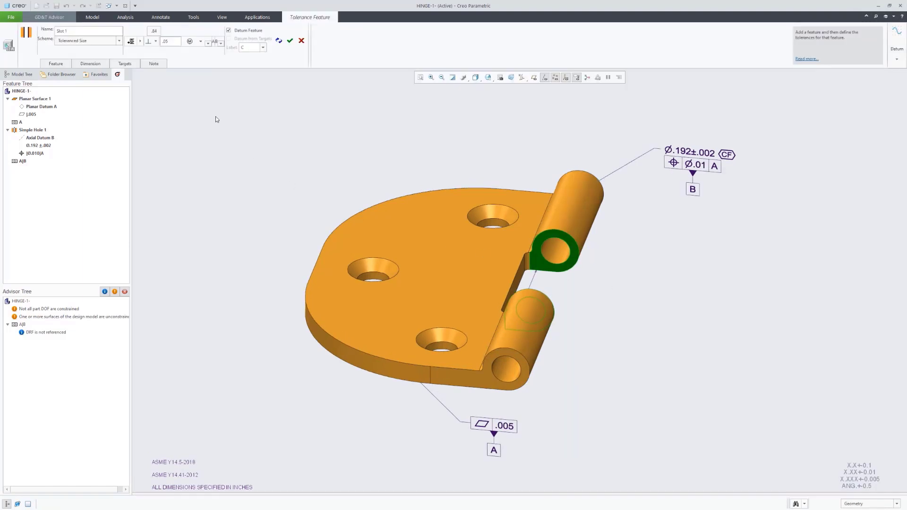
- Set the slot width to .840±.005 and start entering the .01 perpendicularity value
{"action": "left_click", "coordinate": [154, 31]}
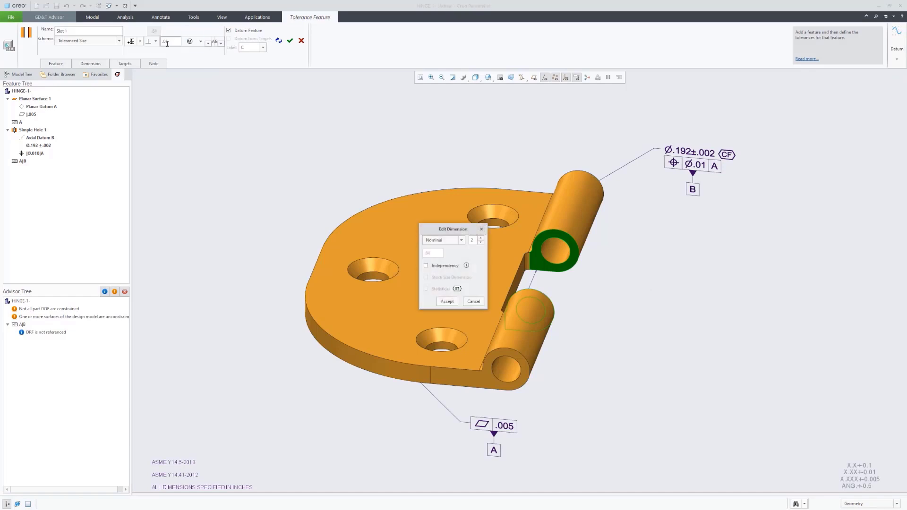
{"action": "left_click", "coordinate": [480, 237]}
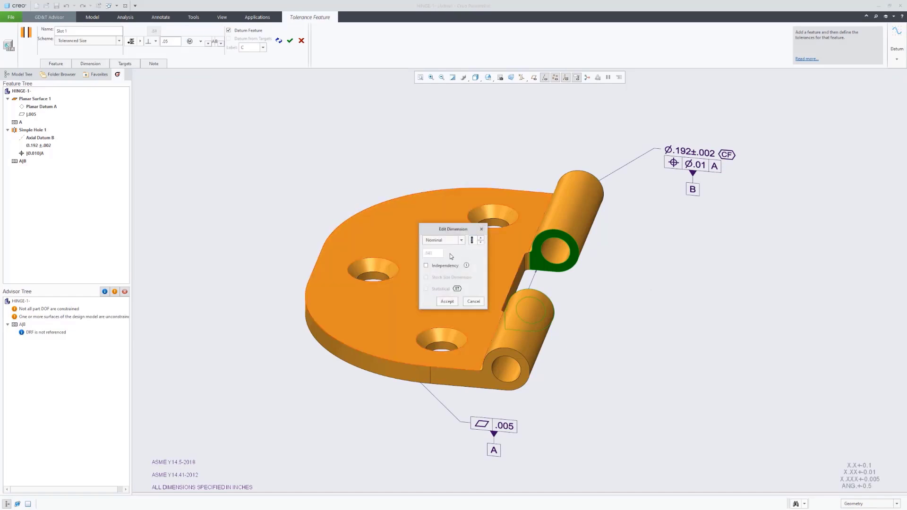
{"action": "left_click", "coordinate": [458, 240]}
{"action": "left_click", "coordinate": [442, 269]}
{"action": "left_click", "coordinate": [460, 253]}
{"action": "type", "text": ".010"}
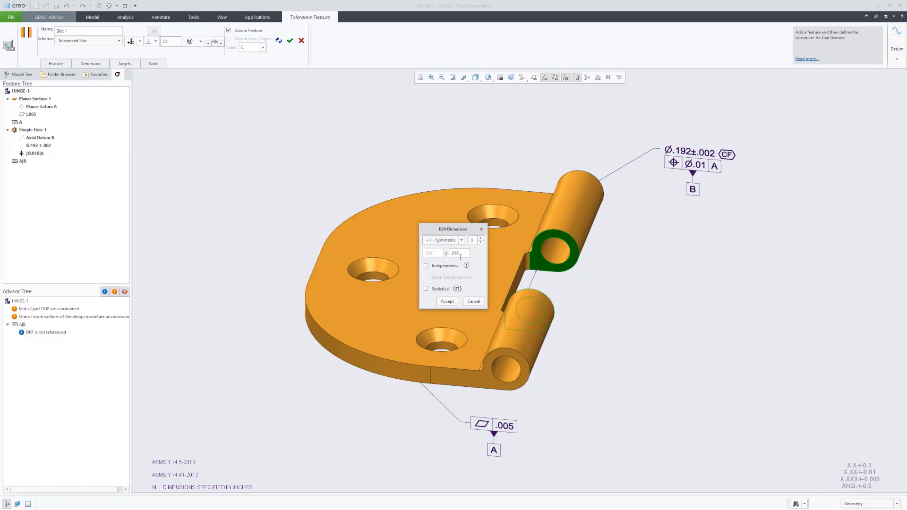
{"action": "left_click_drag", "start_coordinate": [468, 256], "coordinate": [449, 255]}
{"action": "key", "text": "BackSpace"}
{"action": "type", "text": ".005"}
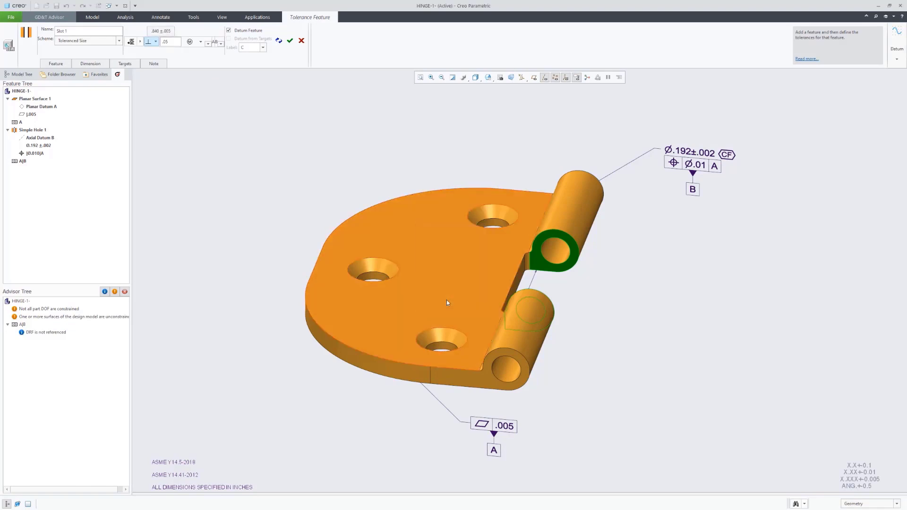
{"action": "left_click", "coordinate": [447, 301]}
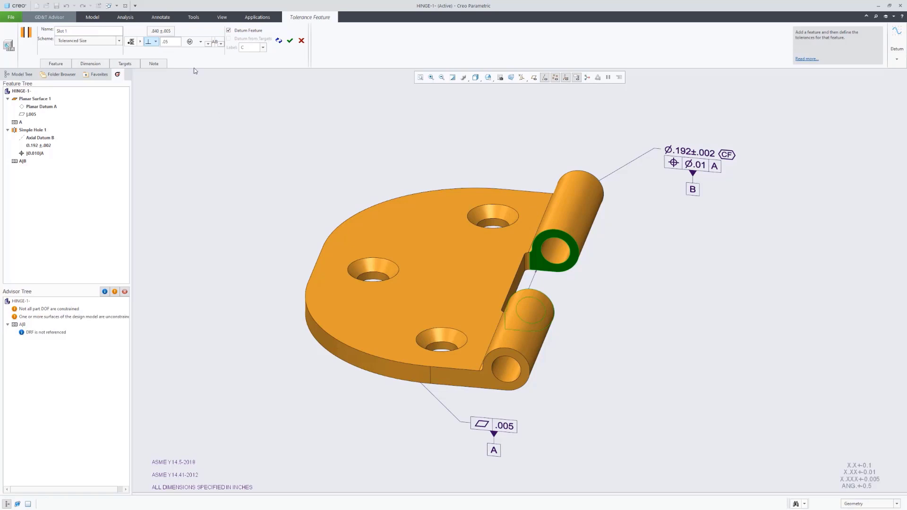
{"action": "left_click", "coordinate": [175, 43]}
{"action": "type", "text": "."}
- Finish the slot feature and drag its .840±.005 callout with datum C right of the hinge
{"action": "left_click", "coordinate": [290, 40]}
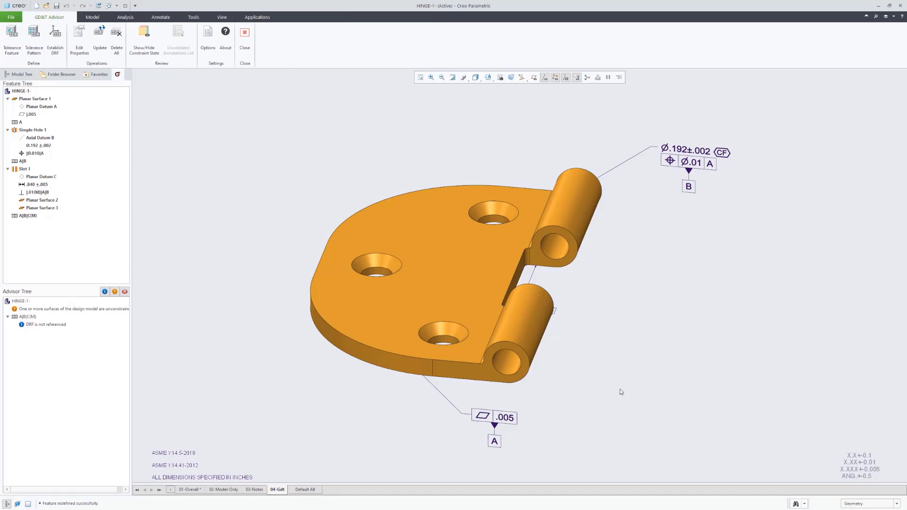
{"action": "middle_click_drag", "start_coordinate": [620, 392], "coordinate": [617, 375]}
{"action": "left_click", "coordinate": [530, 295]}
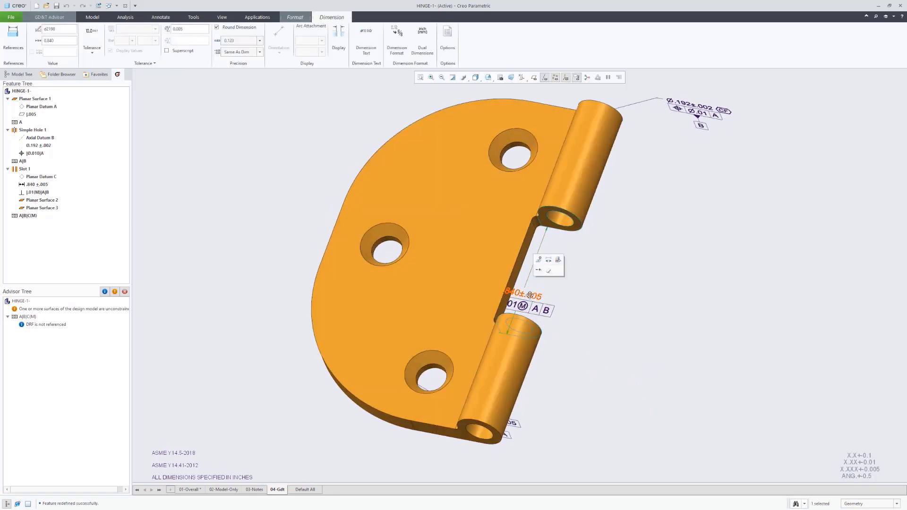
{"action": "left_click_drag", "start_coordinate": [530, 295], "coordinate": [683, 305]}
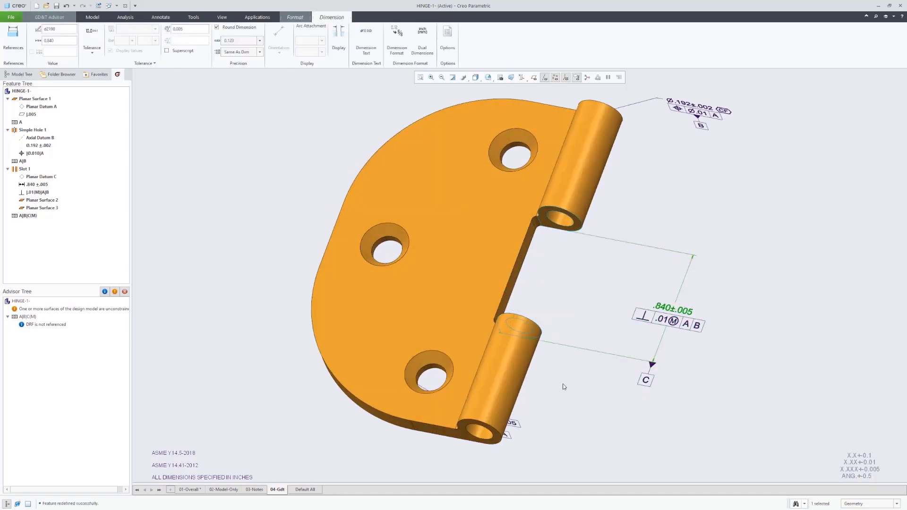
{"action": "mouse_move", "coordinate": [563, 384]}
{"action": "middle_mouse_down"}
{"action": "mouse_move", "coordinate": [565, 366]}
{"action": "mouse_move", "coordinate": [571, 373]}
{"action": "middle_mouse_up"}
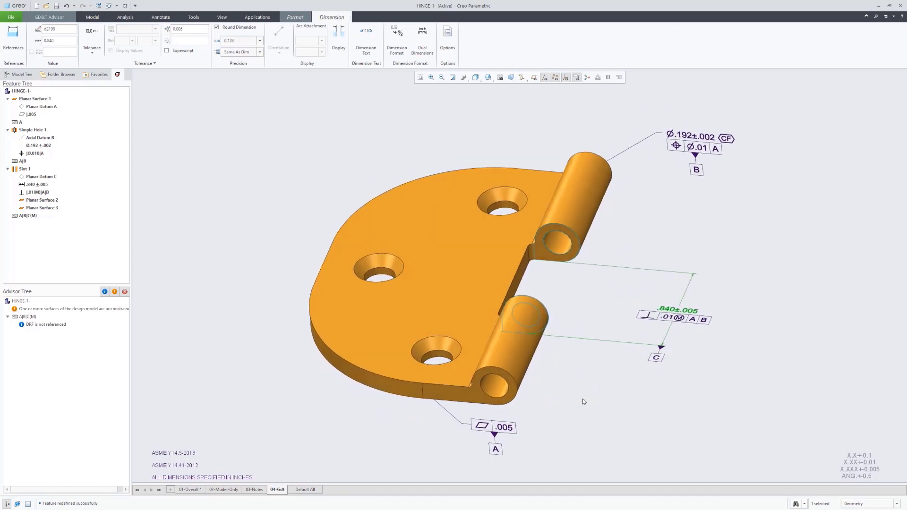
{"action": "left_click", "coordinate": [582, 400]}
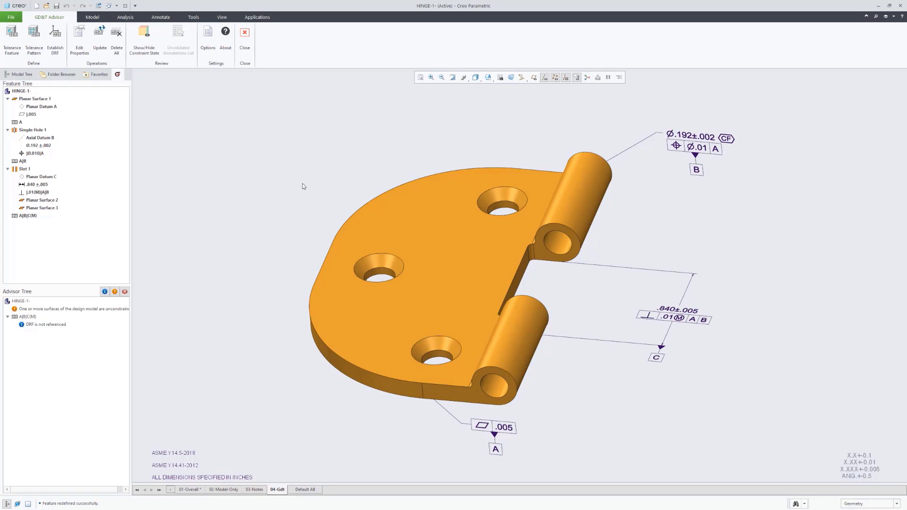
- Select the slot face and two adjoining knuckle surfaces as a new three-surface feature
{"action": "left_click", "coordinate": [34, 39]}
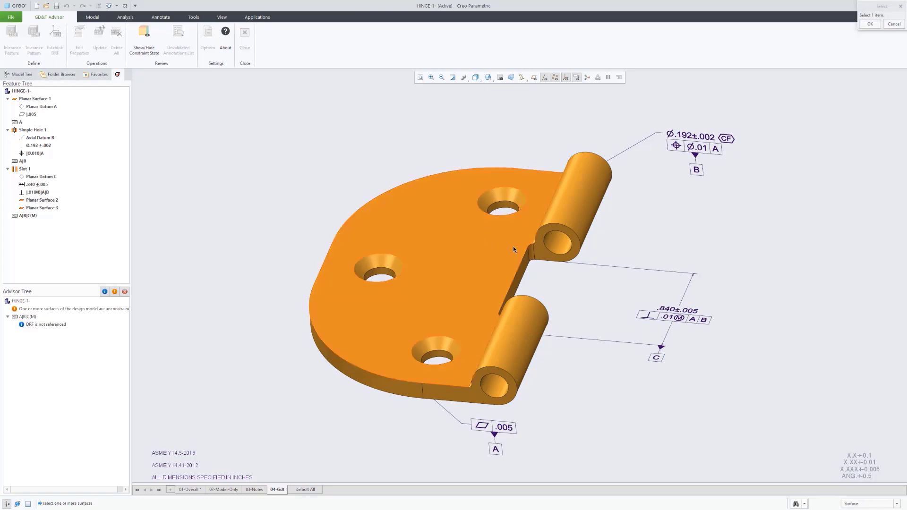
{"action": "left_click", "coordinate": [533, 253]}
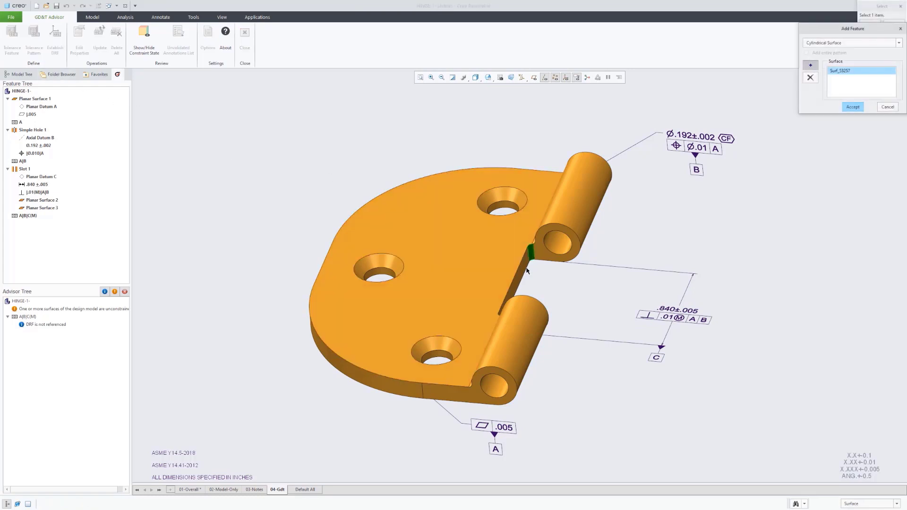
{"action": "middle_click_drag", "start_coordinate": [532, 309], "coordinate": [655, 329]}
{"action": "left_click", "coordinate": [574, 326]}
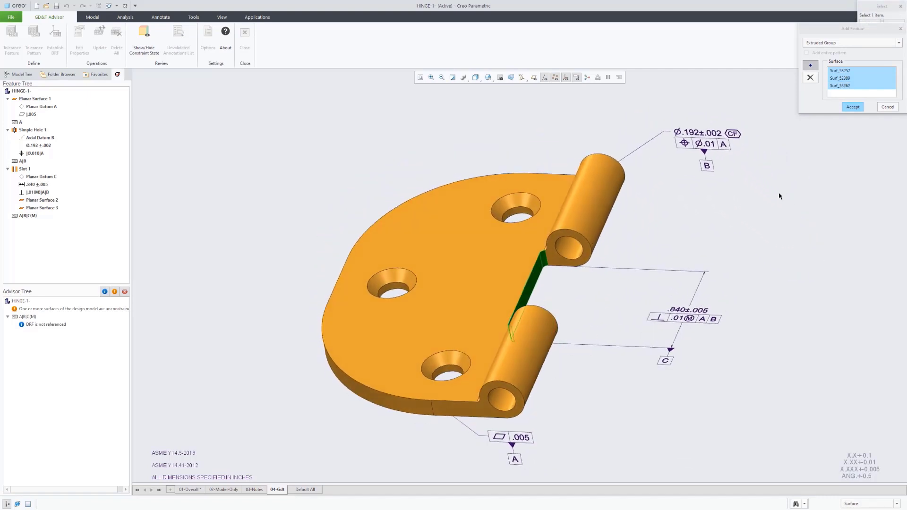
{"action": "left_click", "coordinate": [853, 107]}
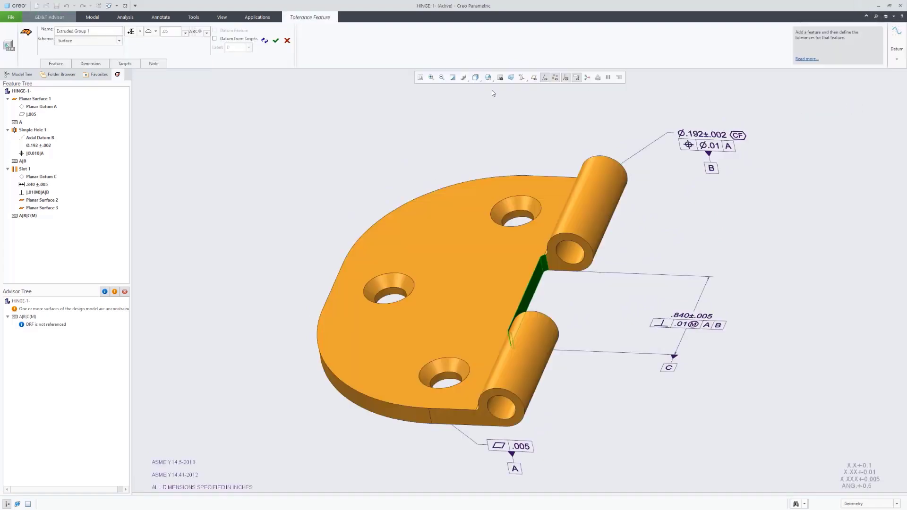
- Set a .5 profile tolerance to A|B|C(M) and move the 3 SURFACES frame left
{"action": "double_click", "coordinate": [177, 31]}
{"action": "type", "text": ".5"}
{"action": "left_click", "coordinate": [276, 40]}
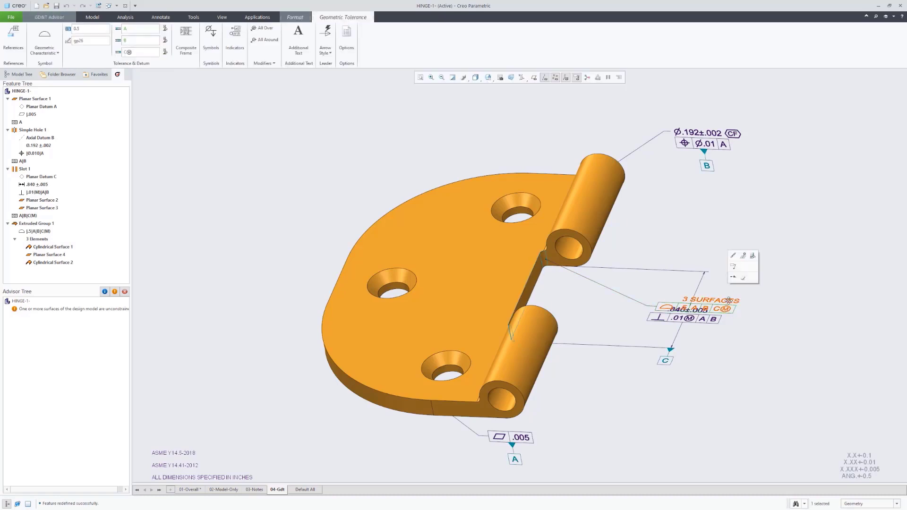
{"action": "left_click_drag", "start_coordinate": [730, 300], "coordinate": [642, 293]}
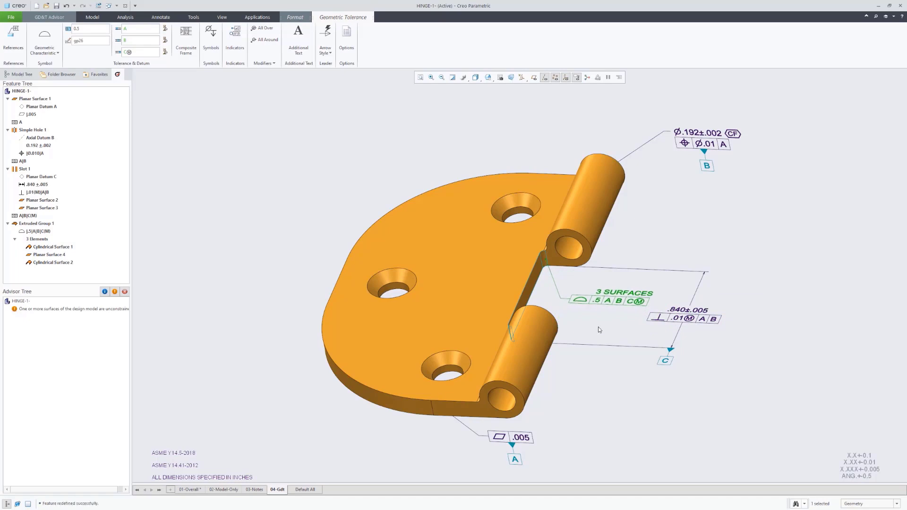
- Edit the A|B|C(M) reference frame so datum C is regardless of material boundary
{"action": "left_click", "coordinate": [166, 219]}
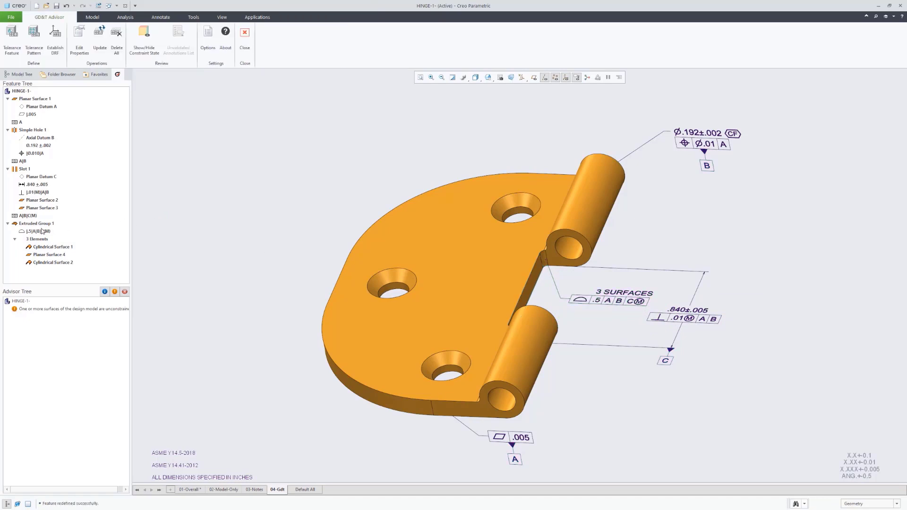
{"action": "left_click", "coordinate": [26, 216]}
{"action": "right_click", "coordinate": [33, 218]}
{"action": "left_click", "coordinate": [50, 220]}
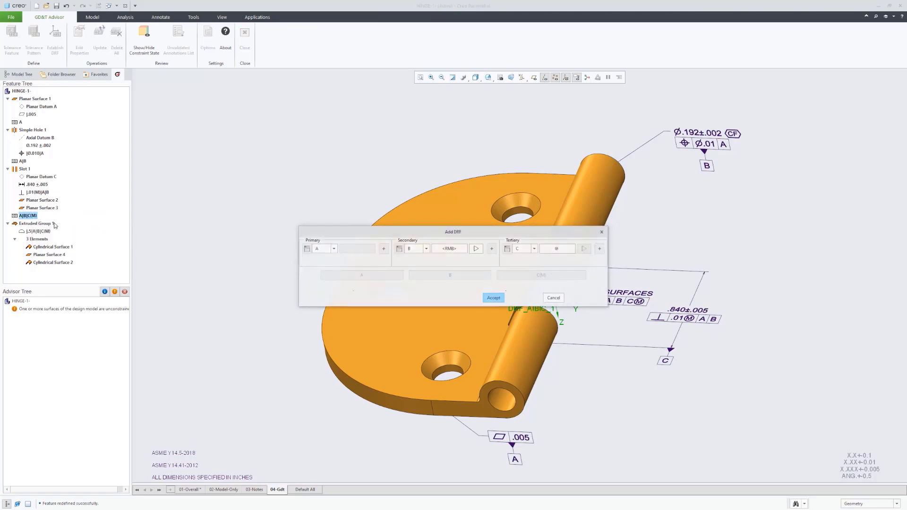
{"action": "left_click", "coordinate": [558, 249]}
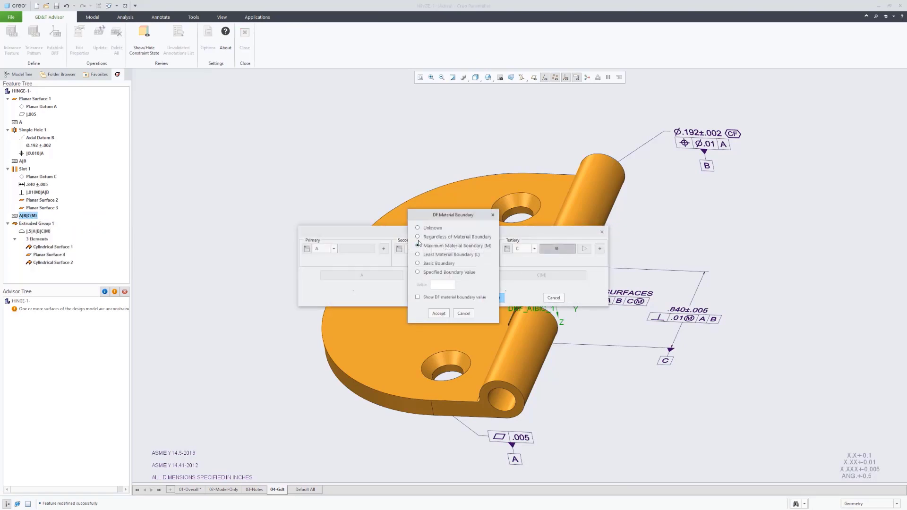
{"action": "left_click", "coordinate": [443, 314]}
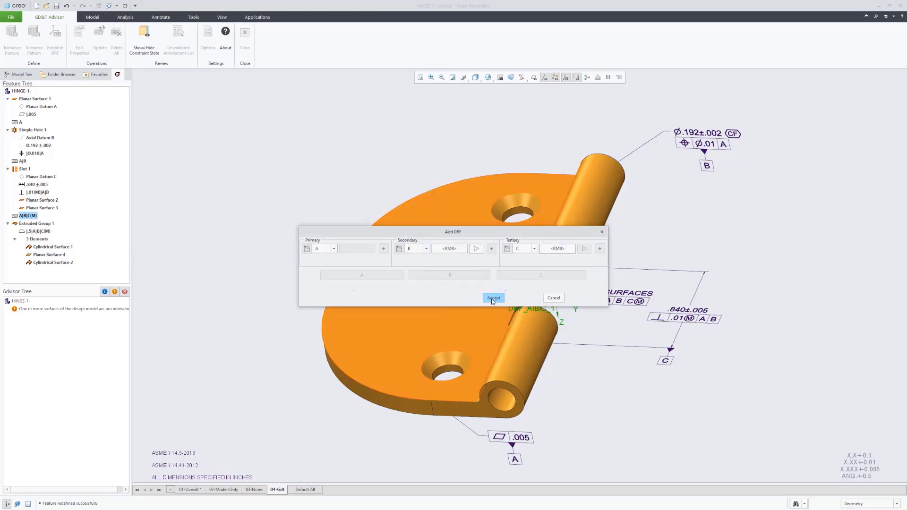
{"action": "left_click", "coordinate": [493, 298]}
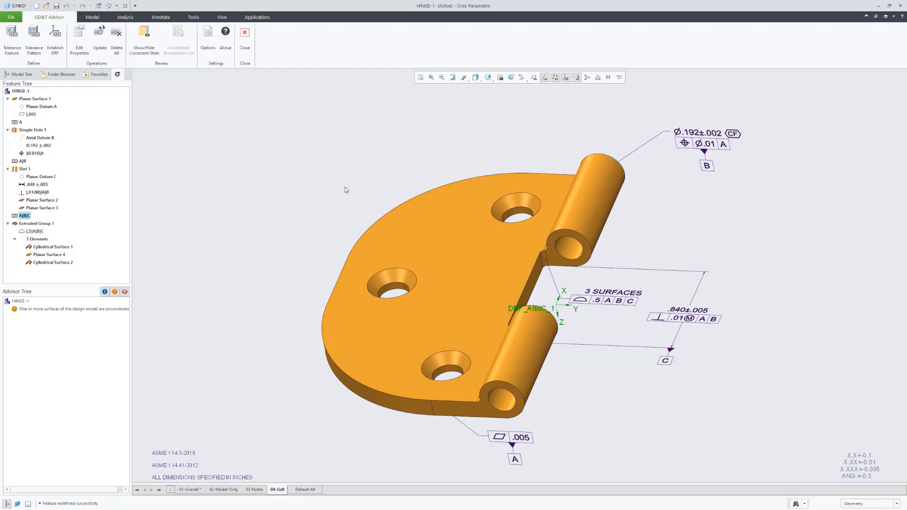
- Give the two outer knuckle surfaces a .05 profile tolerance to A|B, labelled 2 SURFACES
{"action": "left_click", "coordinate": [11, 38]}
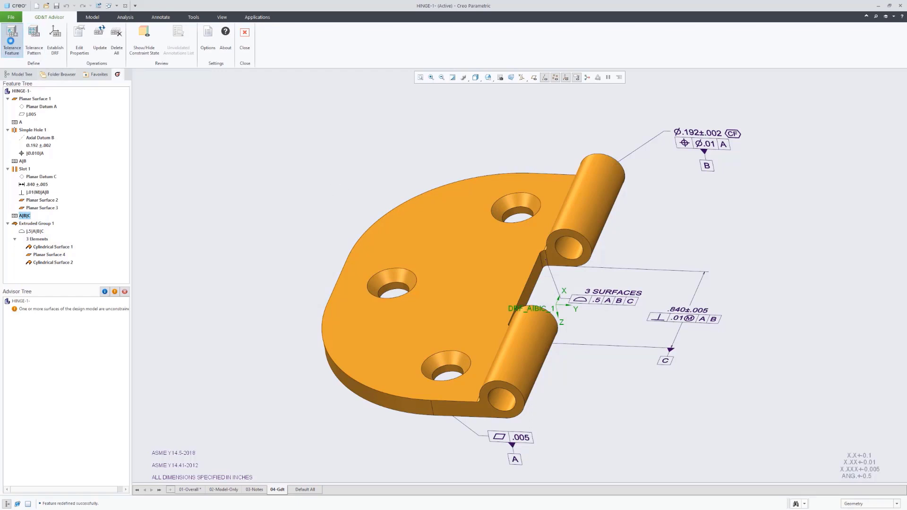
{"action": "left_click", "coordinate": [589, 203]}
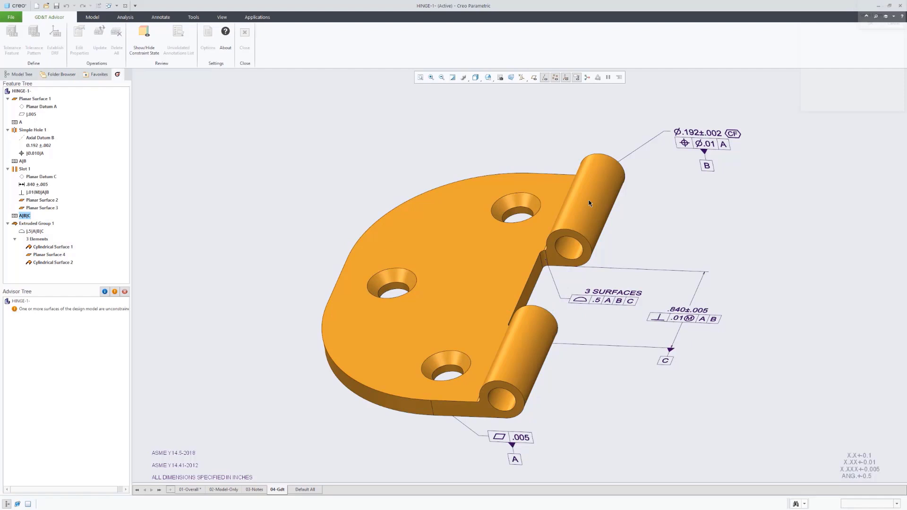
{"action": "middle_click_drag", "start_coordinate": [577, 204], "coordinate": [551, 215]}
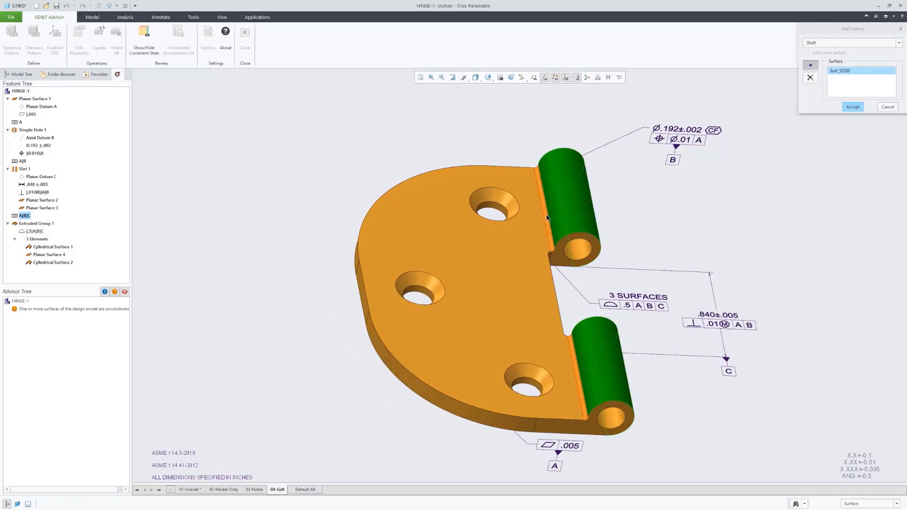
{"action": "left_click", "coordinate": [547, 218]}
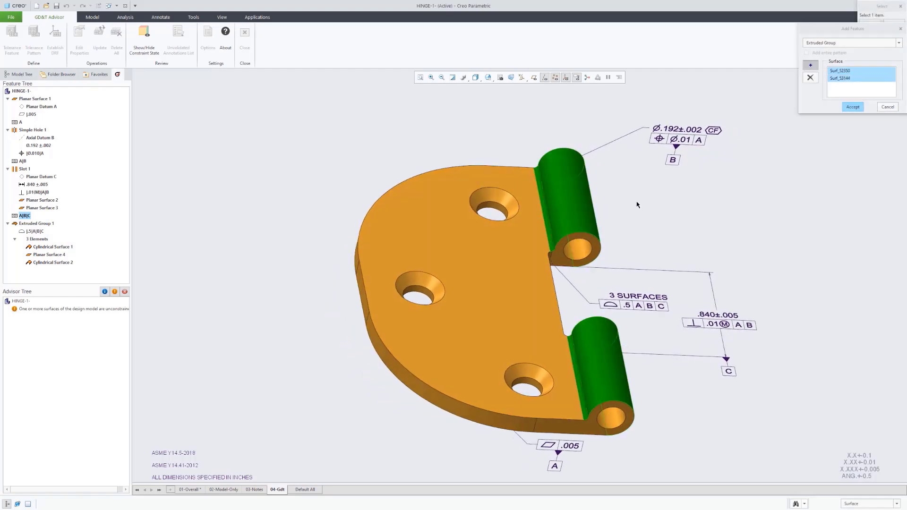
{"action": "middle_click", "coordinate": [626, 224]}
{"action": "middle_click", "coordinate": [624, 226]}
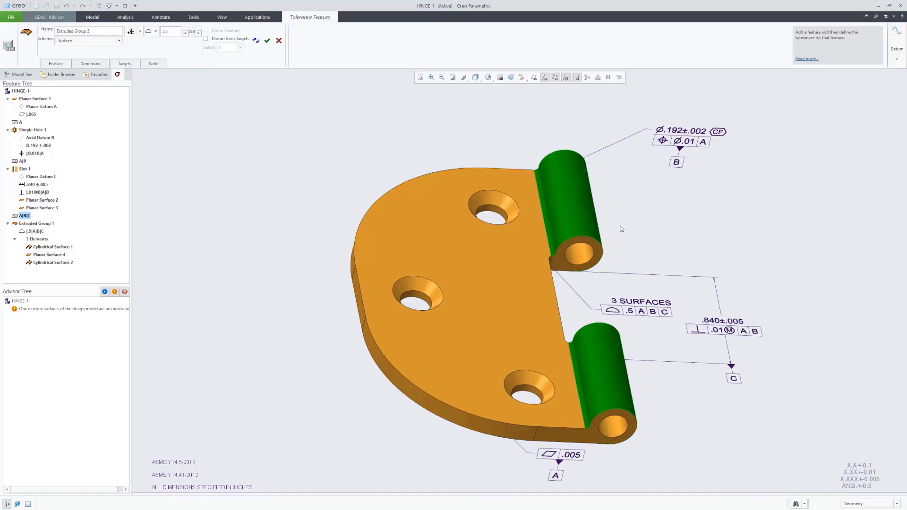
{"action": "mouse_move", "coordinate": [624, 226]}
{"action": "middle_mouse_down"}
{"action": "mouse_move", "coordinate": [595, 222]}
{"action": "mouse_move", "coordinate": [593, 234]}
{"action": "middle_mouse_up"}
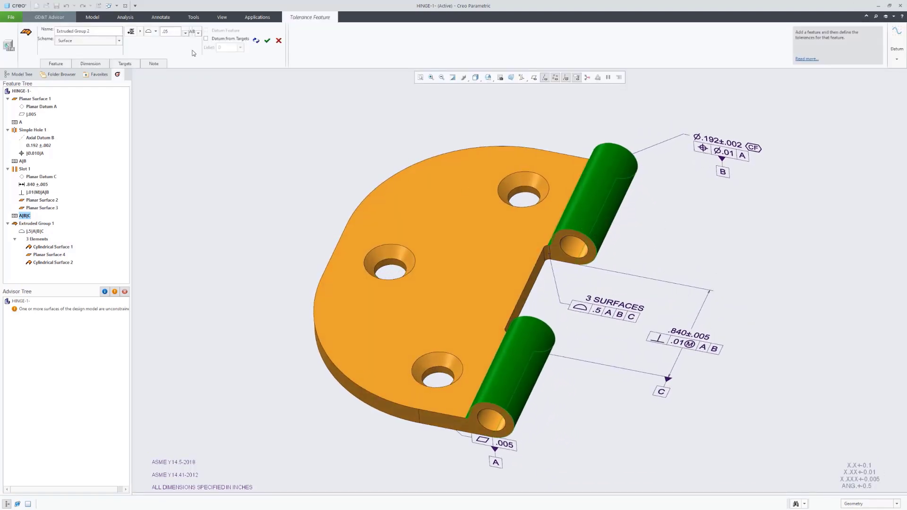
{"action": "double_click", "coordinate": [176, 34]}
{"action": "type", "text": ".0"}
{"action": "left_click", "coordinate": [267, 41]}
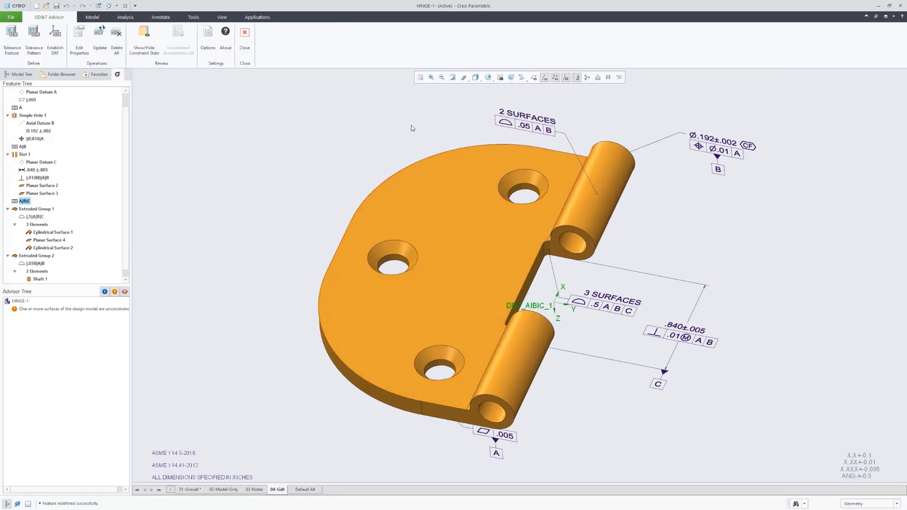
- Add the three countersunk holes to a tolerance pattern as Simple Holes
{"action": "left_click", "coordinate": [34, 41]}
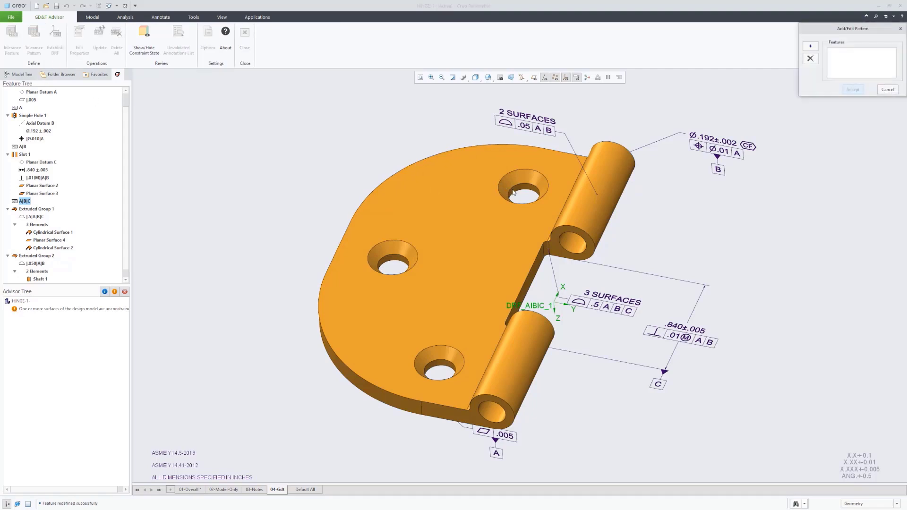
{"action": "scroll", "coordinate": [520, 191], "scroll_direction": "down", "scroll_amount": 3}
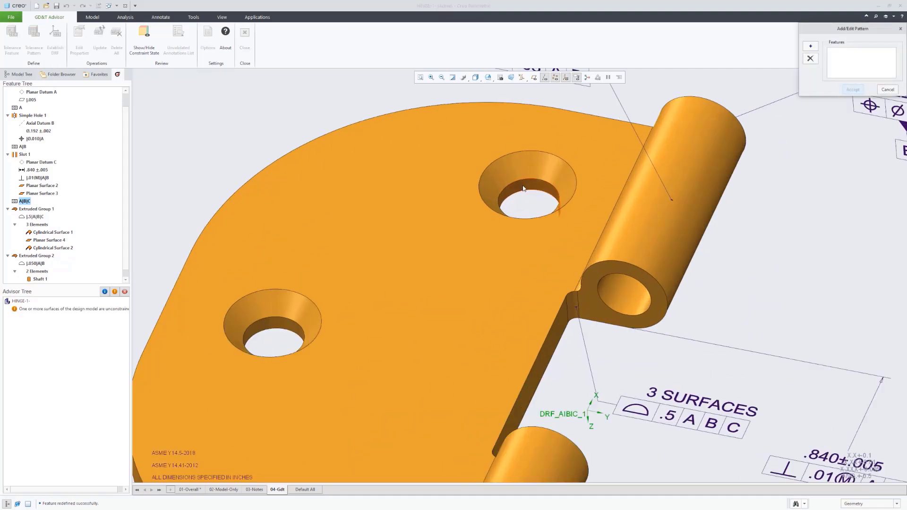
{"action": "left_click", "coordinate": [811, 46]}
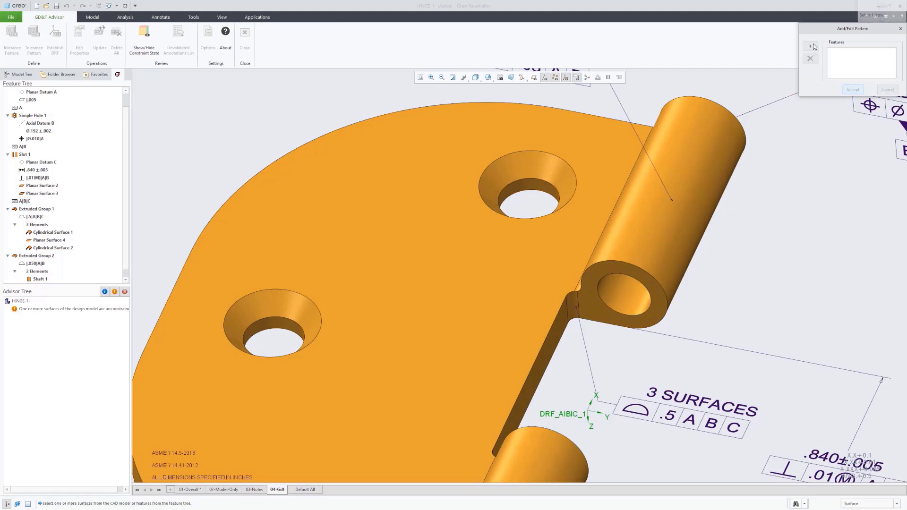
{"action": "left_click", "coordinate": [534, 183]}
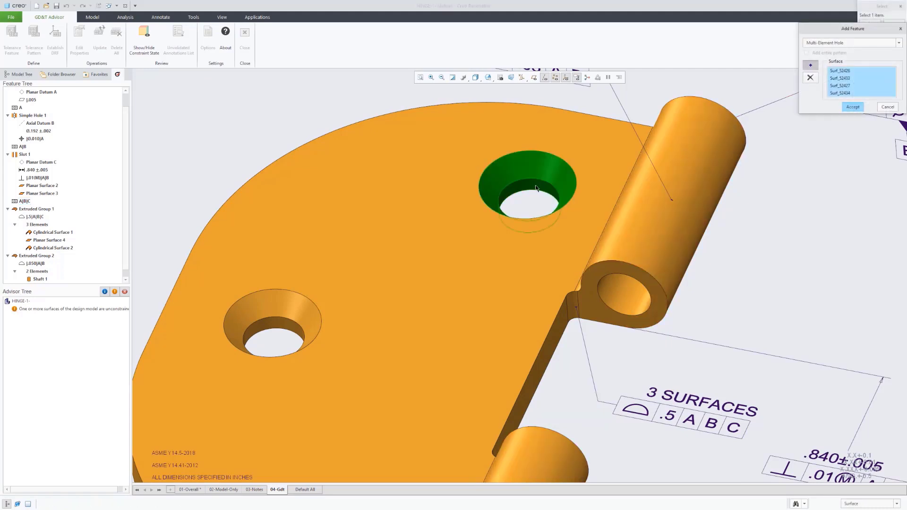
{"action": "left_click", "coordinate": [814, 45]}
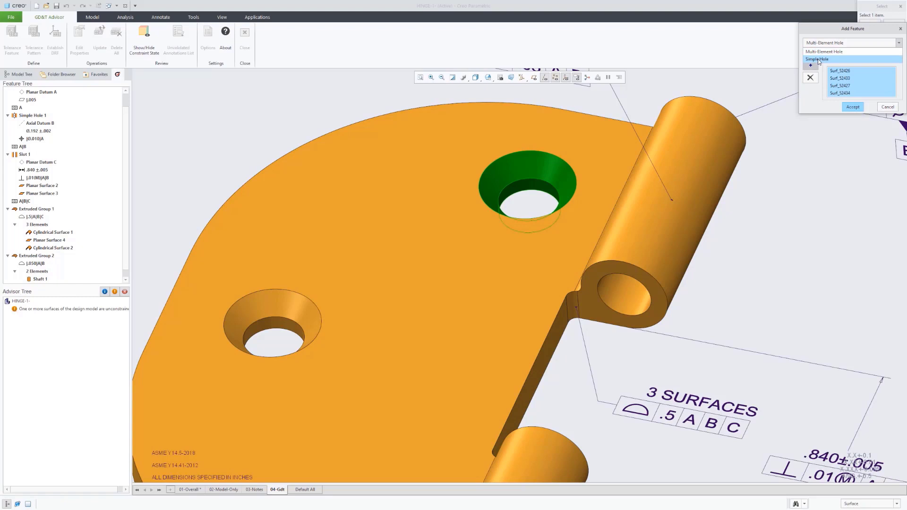
{"action": "left_click", "coordinate": [818, 61]}
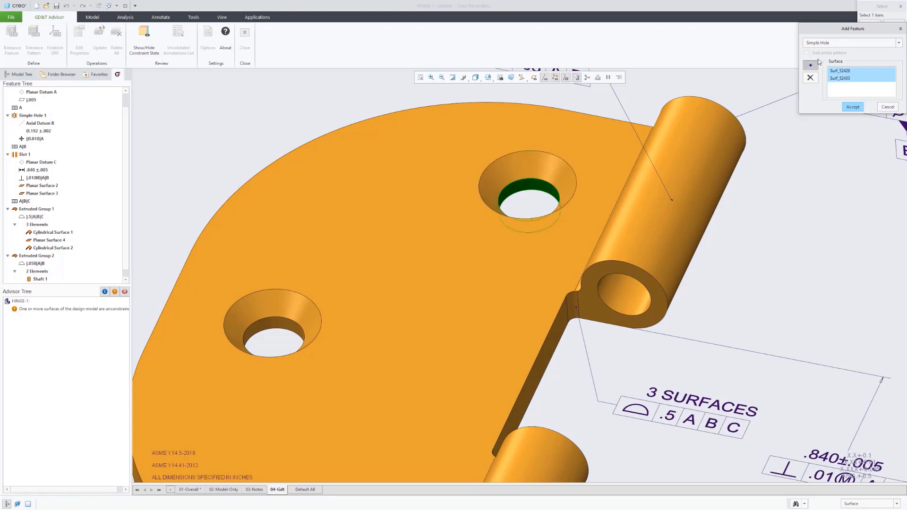
{"action": "left_click", "coordinate": [853, 107]}
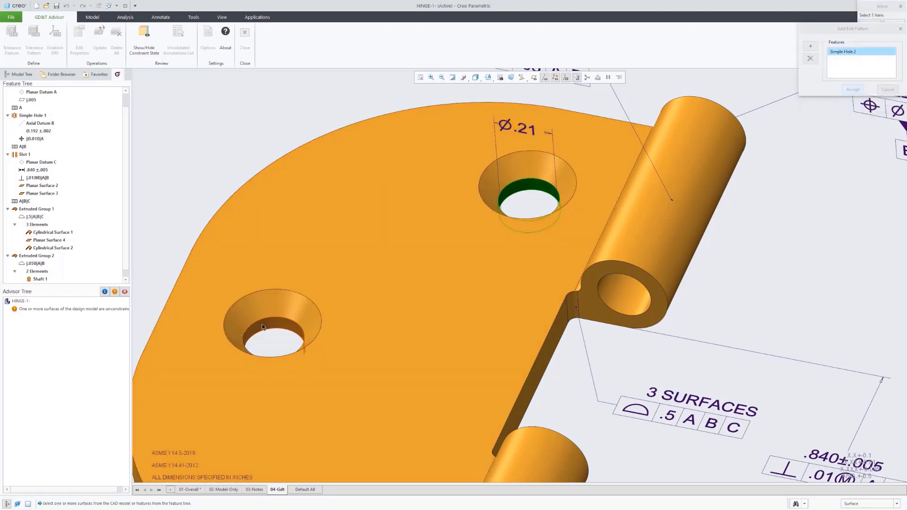
{"action": "left_click", "coordinate": [262, 326]}
{"action": "scroll", "coordinate": [293, 347], "scroll_direction": "down", "scroll_amount": 5}
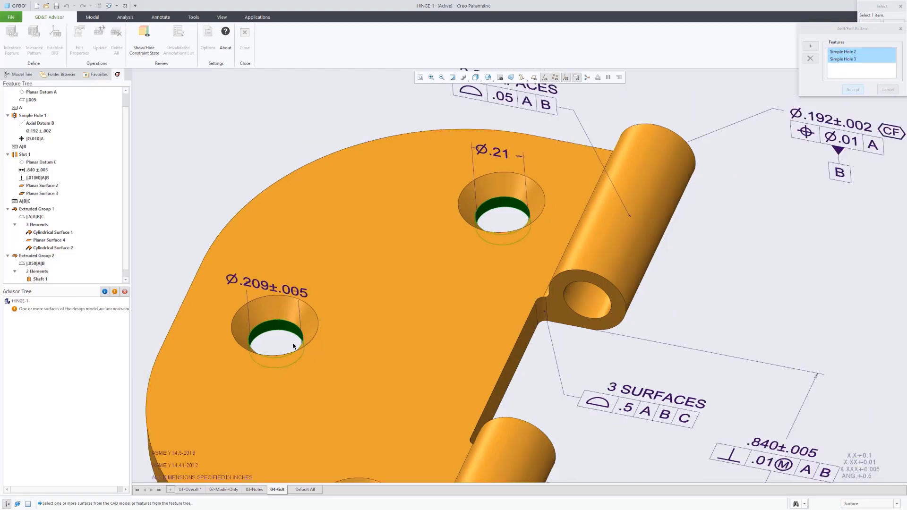
{"action": "middle_click_drag", "start_coordinate": [337, 281], "coordinate": [343, 249], "text": "shift"}
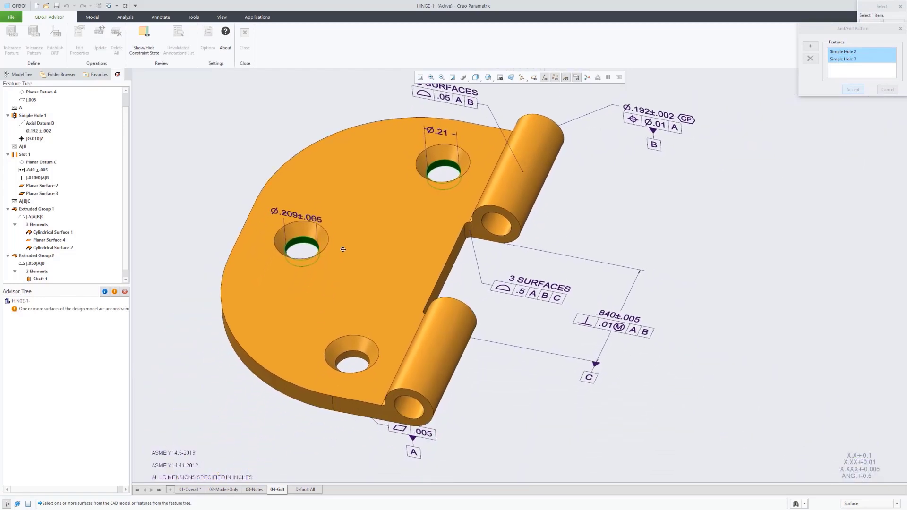
{"action": "left_click", "coordinate": [351, 358]}
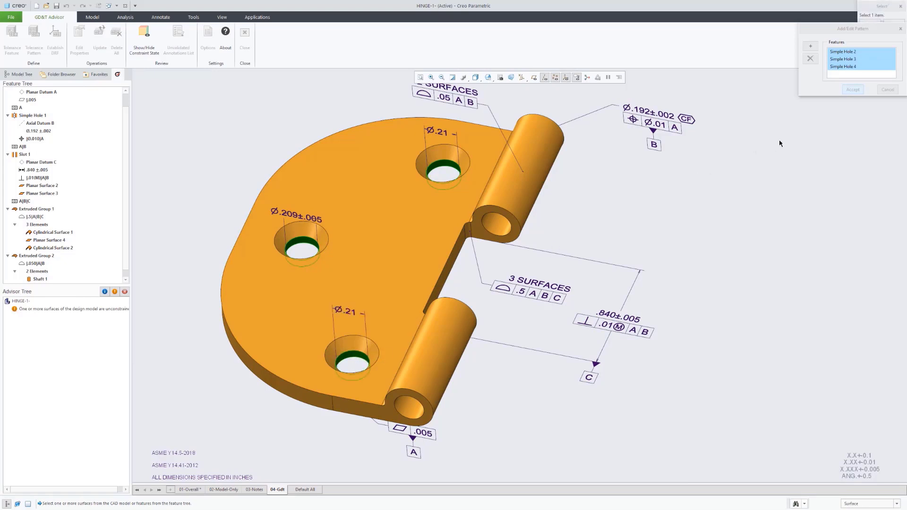
{"action": "middle_click", "coordinate": [792, 140]}
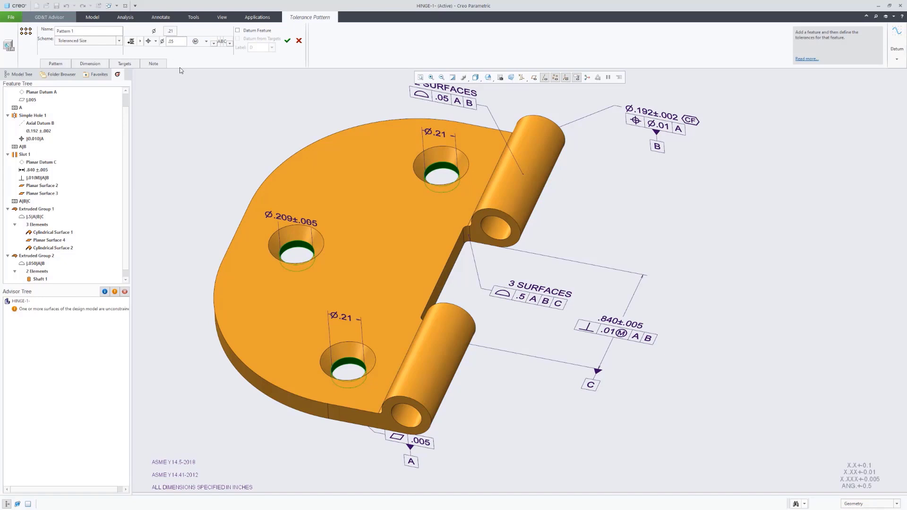
- Size the holes Ø.209±.005 with a Ø.02 position at MMC to A|B|C
{"action": "left_click", "coordinate": [170, 31]}
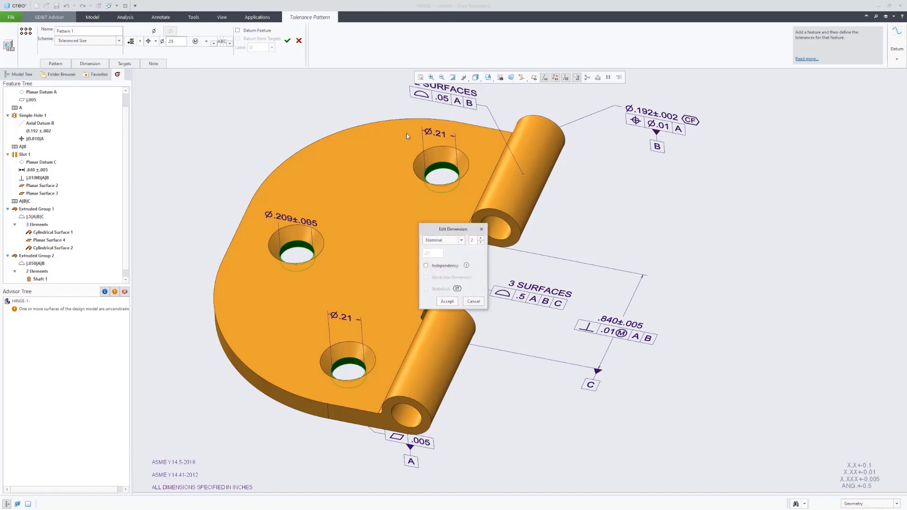
{"action": "left_click", "coordinate": [461, 240]}
{"action": "left_click", "coordinate": [440, 265]}
{"action": "left_click_drag", "start_coordinate": [460, 255], "coordinate": [442, 255]}
{"action": "key", "text": "BackSpace"}
{"action": "left_click", "coordinate": [445, 302]}
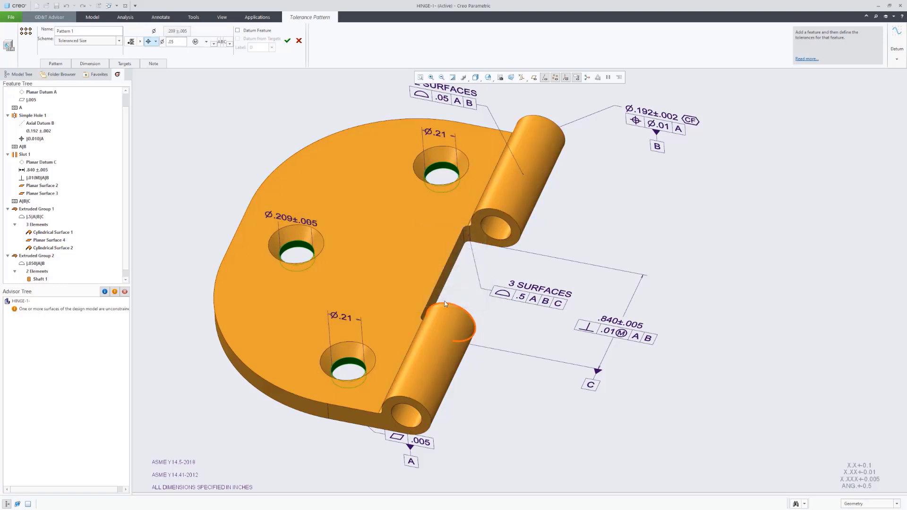
{"action": "left_click", "coordinate": [182, 43]}
{"action": "key", "text": "BackSpace"}
{"action": "left_click", "coordinate": [287, 41]}
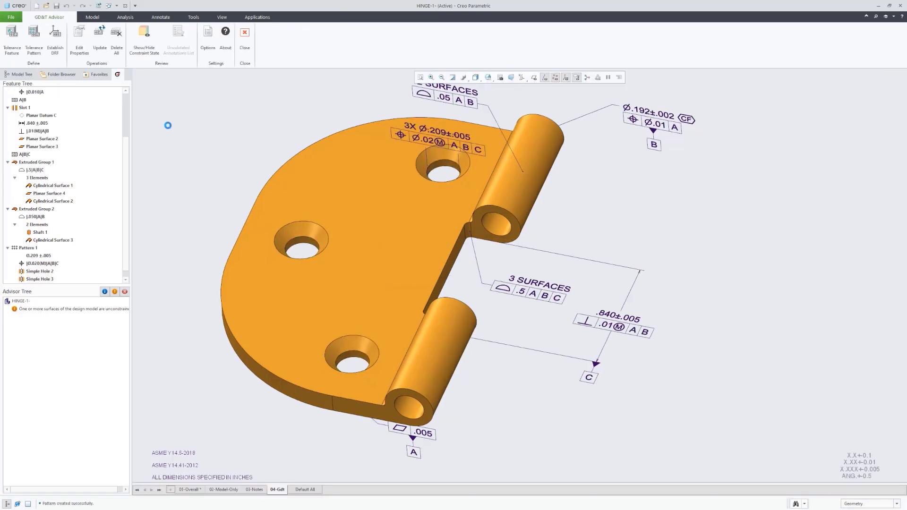
- Move the 3X Ø.209±.005 hole annotation above the model
{"action": "scroll", "coordinate": [183, 144], "scroll_direction": "down", "scroll_amount": 3}
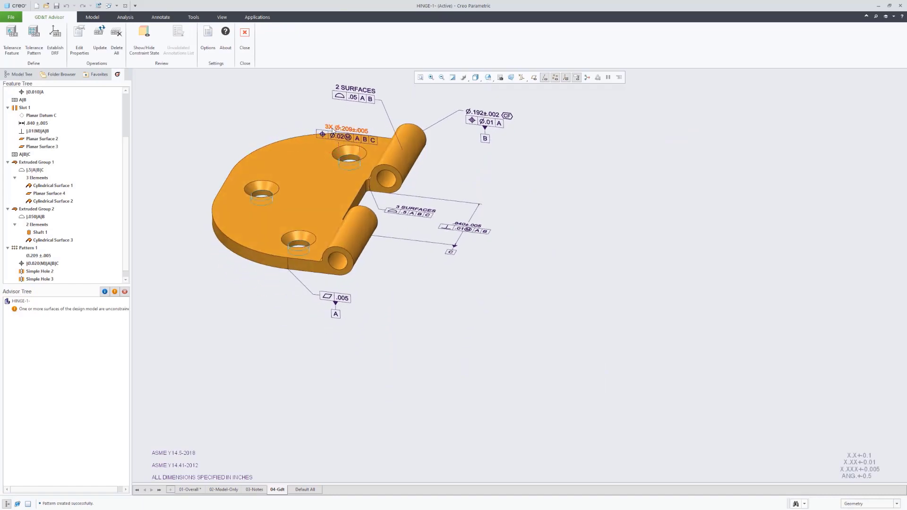
{"action": "left_click", "coordinate": [329, 128]}
{"action": "left_click_drag", "start_coordinate": [329, 127], "coordinate": [273, 97]}
{"action": "left_click", "coordinate": [239, 132]}
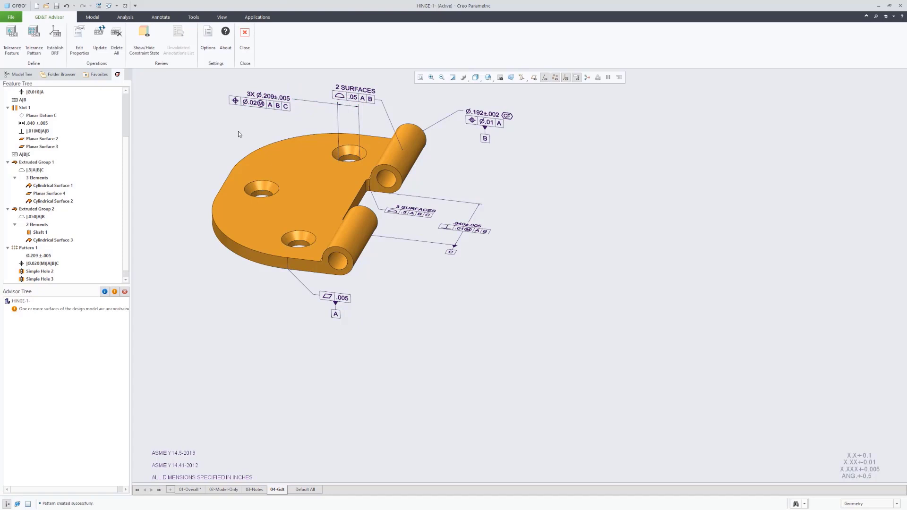
{"action": "scroll", "coordinate": [277, 129], "scroll_direction": "down", "scroll_amount": 4}
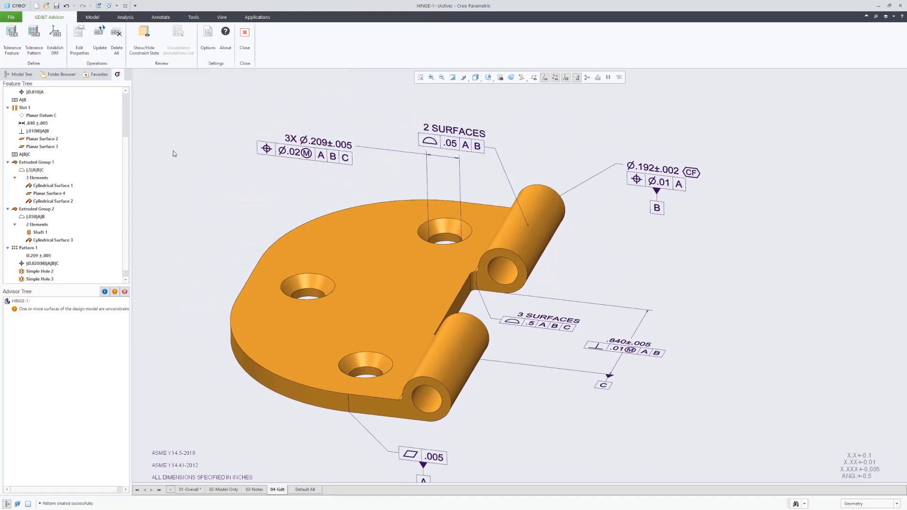
- Tolerance the three countersink surfaces as one General Group with a .02 A|B|C surface profile
{"action": "left_click", "coordinate": [12, 38]}
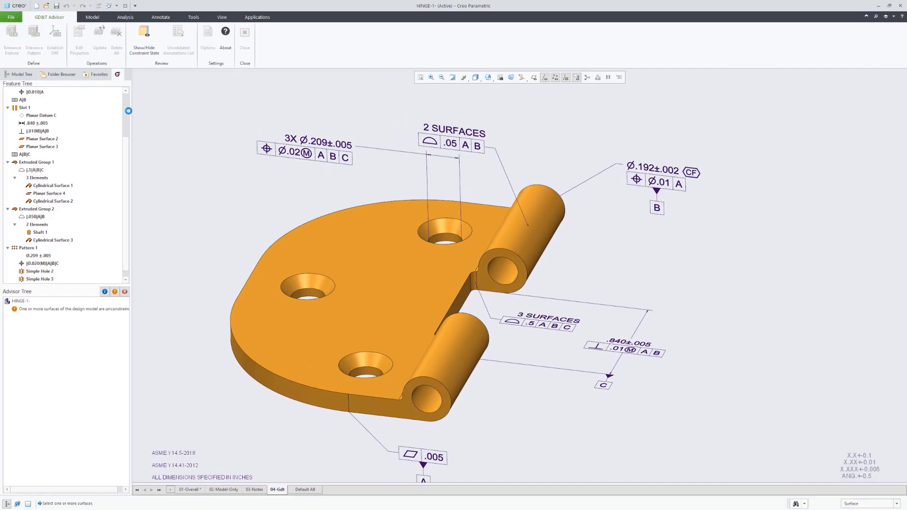
{"action": "left_click", "coordinate": [442, 229]}
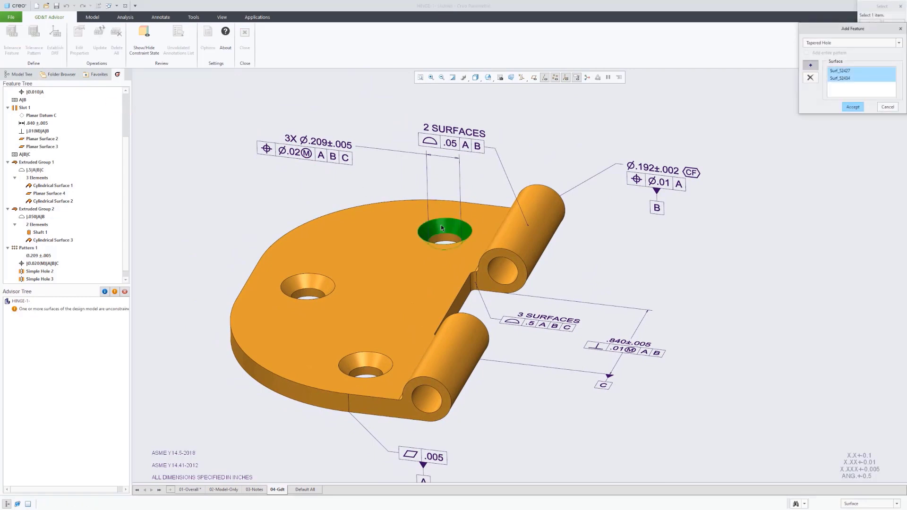
{"action": "left_click", "coordinate": [311, 281]}
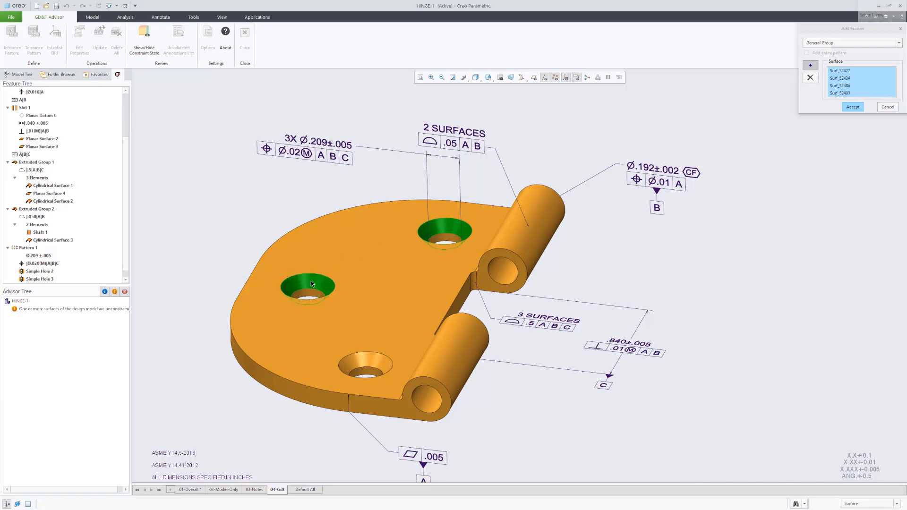
{"action": "left_click", "coordinate": [372, 361]}
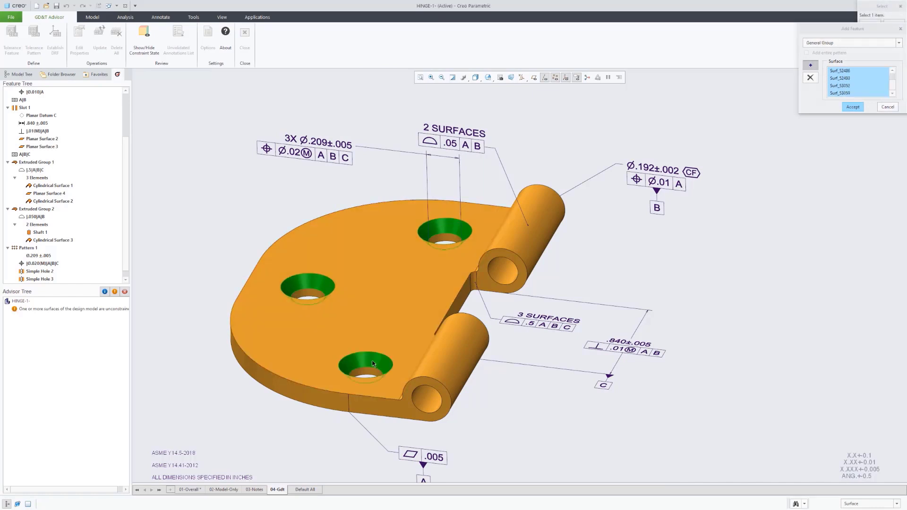
{"action": "middle_click", "coordinate": [739, 116]}
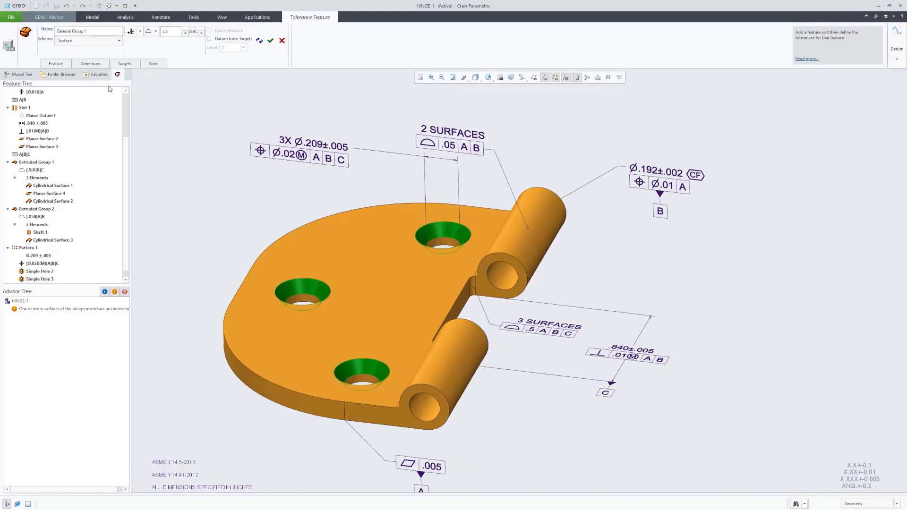
{"action": "double_click", "coordinate": [176, 32]}
{"action": "key", "text": "BackSpace"}
{"action": "left_click", "coordinate": [270, 41]}
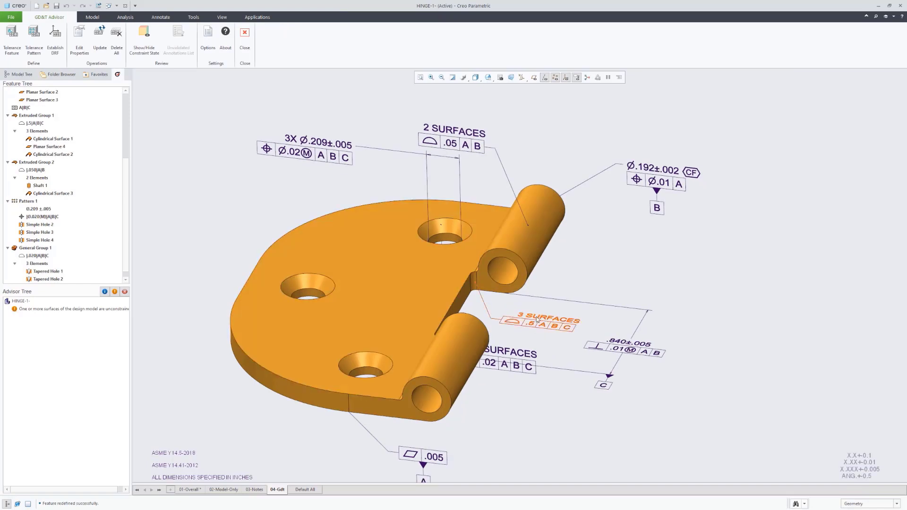
- Move the 3 SURFACES profile callout up-left beside the hole-pattern callout
{"action": "left_click", "coordinate": [520, 347]}
{"action": "mouse_move", "coordinate": [519, 348]}
{"action": "left_mouse_down"}
{"action": "mouse_move", "coordinate": [472, 278]}
{"action": "mouse_move", "coordinate": [392, 193]}
{"action": "mouse_move", "coordinate": [425, 186]}
{"action": "left_mouse_up"}
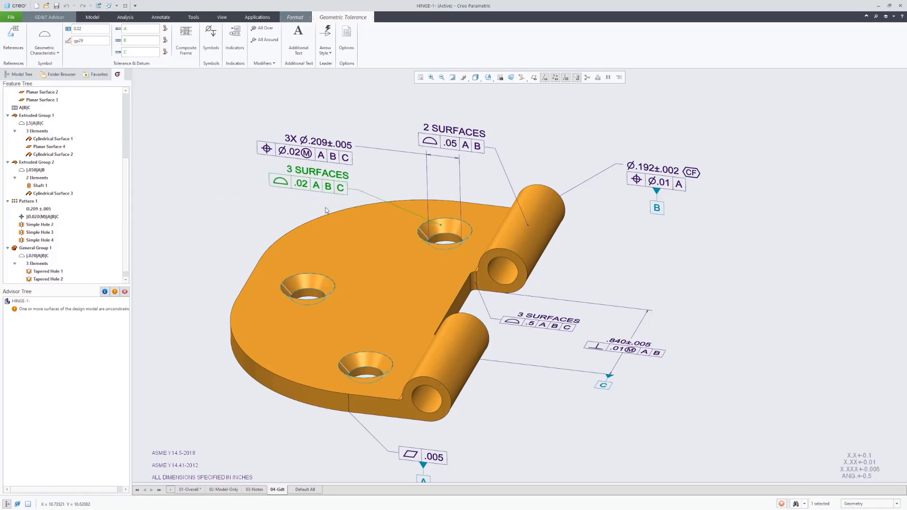
{"action": "left_click", "coordinate": [230, 205]}
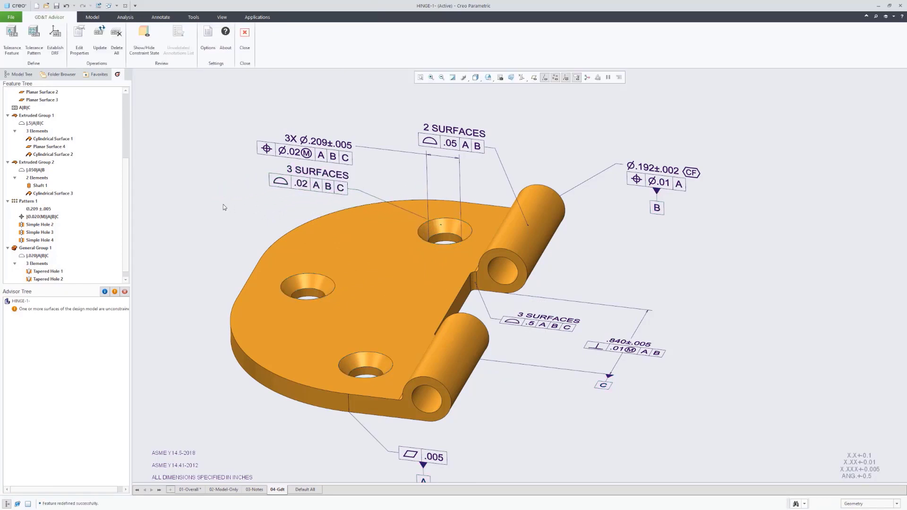
{"action": "scroll", "coordinate": [223, 204], "scroll_direction": "up", "scroll_amount": 2}
- Give the plate's top planar surface a .02 surface profile to datum A
{"action": "left_click", "coordinate": [20, 43]}
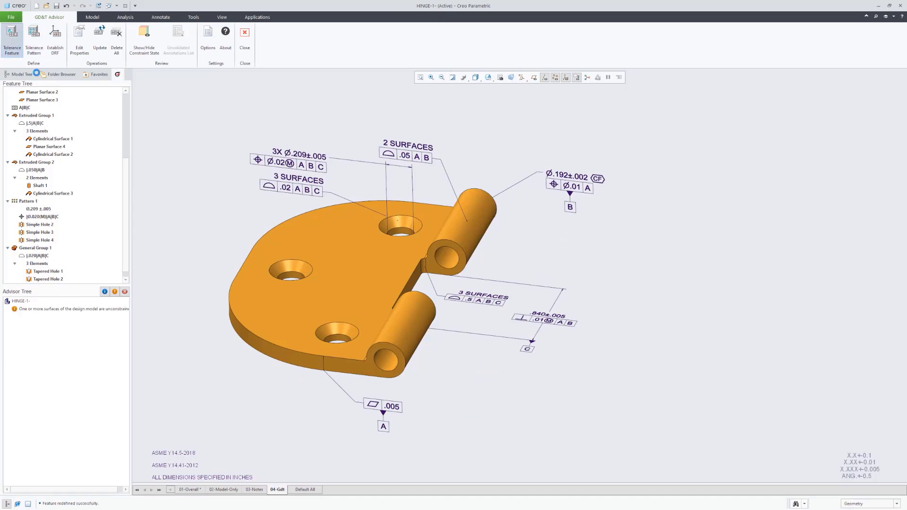
{"action": "left_click", "coordinate": [288, 249]}
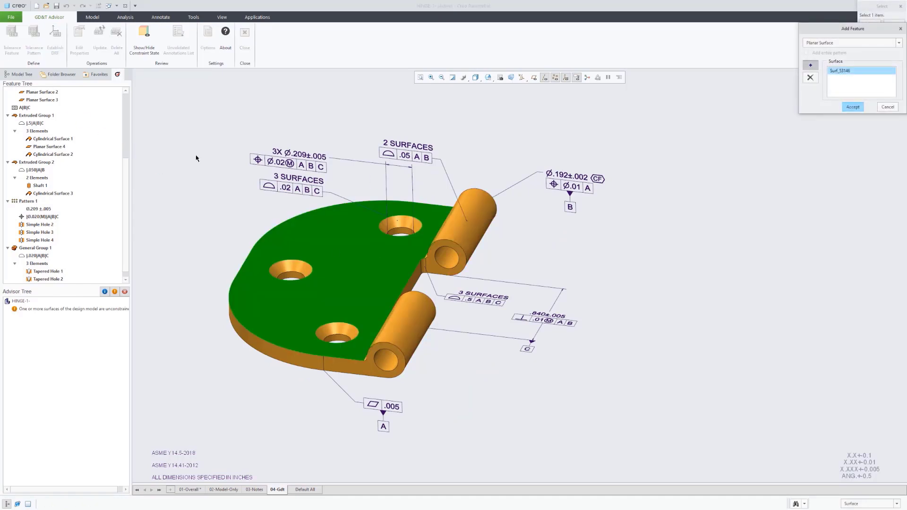
{"action": "key", "text": "Return"}
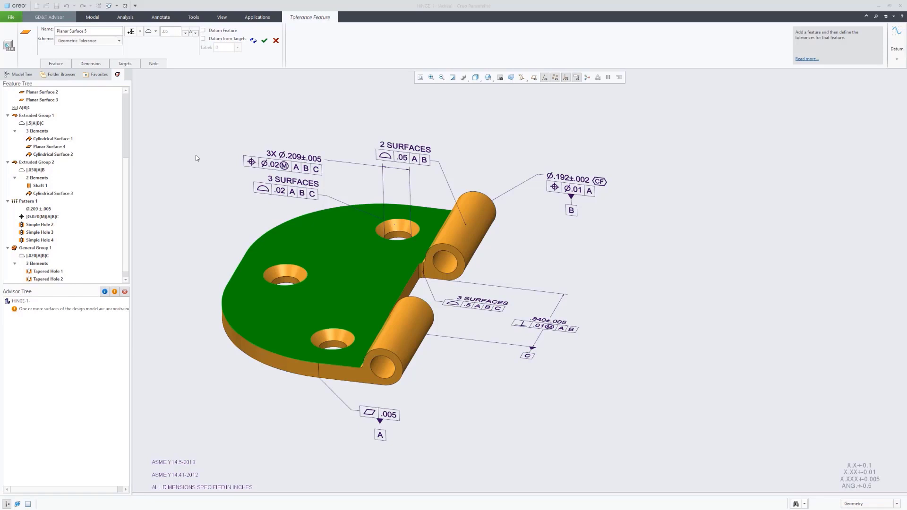
{"action": "left_click", "coordinate": [179, 32]}
{"action": "key", "text": "BackSpace"}
{"action": "left_click", "coordinate": [264, 40]}
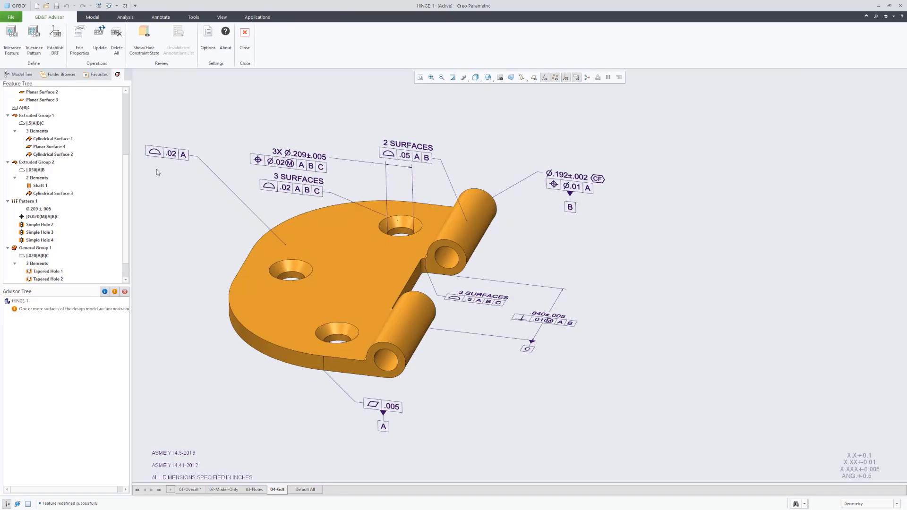
- Drag the .02 A profile callout closer to the plate's left side
{"action": "left_click", "coordinate": [169, 157]}
{"action": "left_click_drag", "start_coordinate": [169, 157], "coordinate": [210, 206]}
{"action": "left_click", "coordinate": [186, 160]}
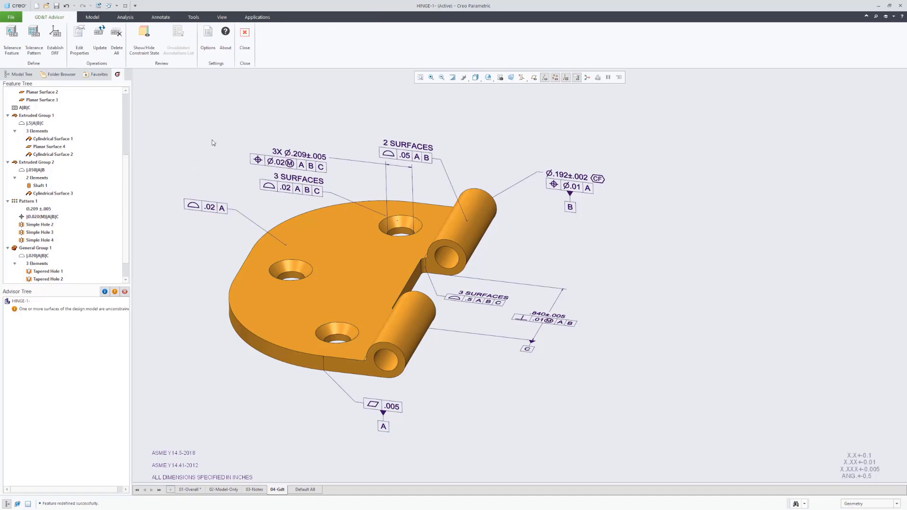
- Leave GD&T Advisor and make RIGHT the active annotation plane in Annotate
{"action": "left_click", "coordinate": [245, 37]}
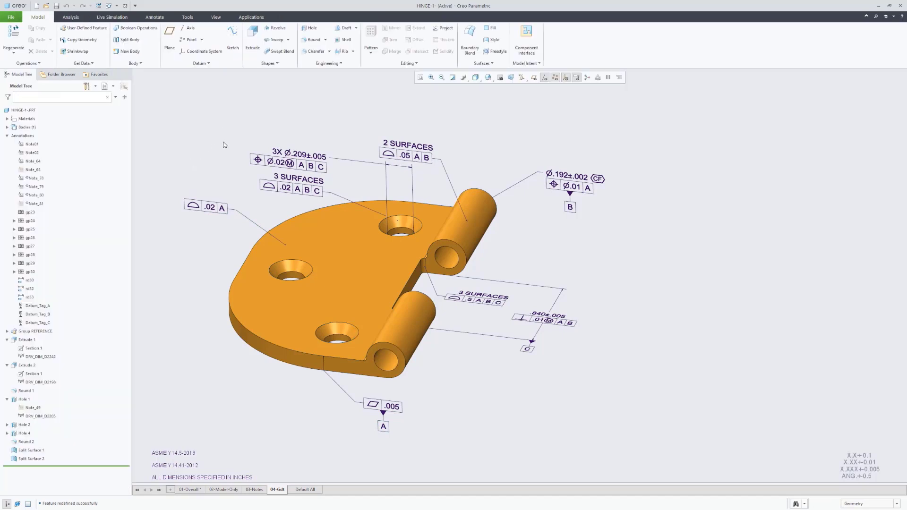
{"action": "scroll", "coordinate": [211, 143], "scroll_direction": "down", "scroll_amount": 3}
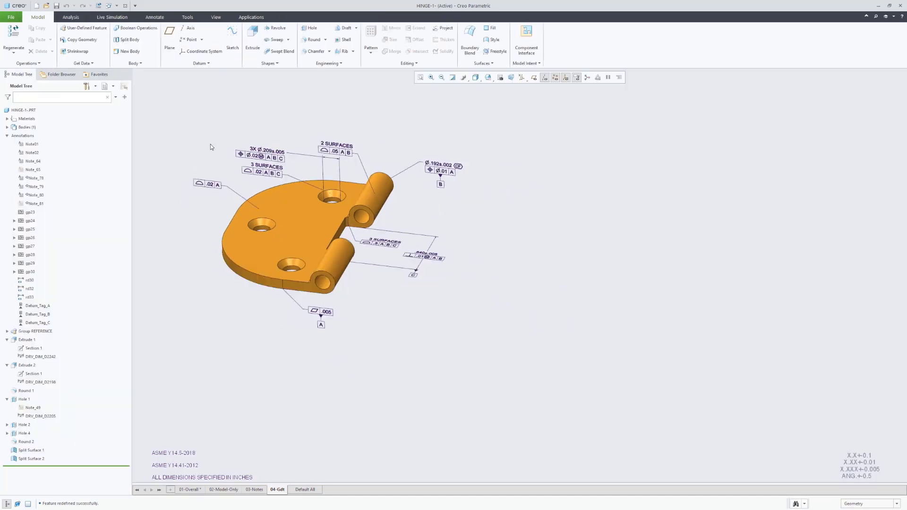
{"action": "left_click", "coordinate": [154, 17]}
{"action": "mouse_move", "coordinate": [369, 236]}
{"action": "middle_mouse_down"}
{"action": "mouse_move", "coordinate": [312, 204]}
{"action": "mouse_move", "coordinate": [260, 229]}
{"action": "middle_mouse_up"}
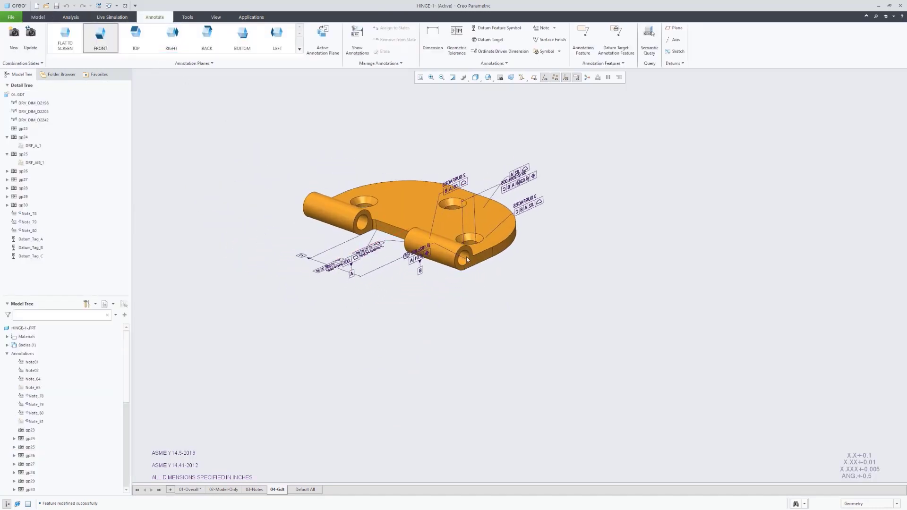
{"action": "scroll", "coordinate": [466, 256], "scroll_direction": "up", "scroll_amount": 5}
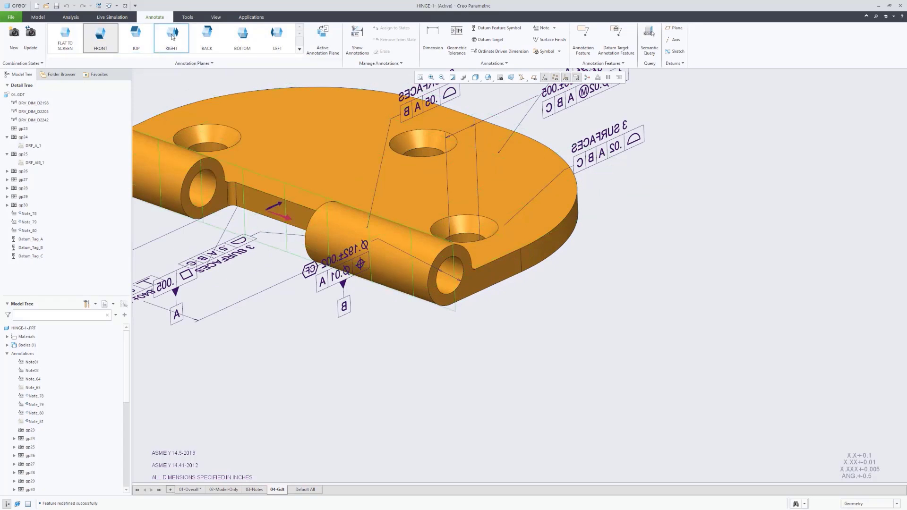
{"action": "left_click", "coordinate": [172, 37]}
- Dimension the plate thickness from top face to bottom edge as a basic .125 with three decimals
{"action": "left_click", "coordinate": [428, 46]}
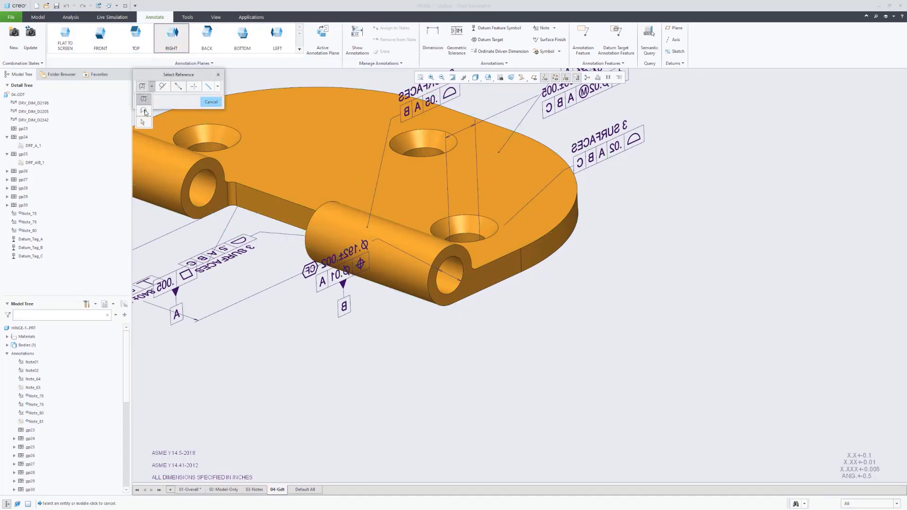
{"action": "left_click", "coordinate": [519, 230]}
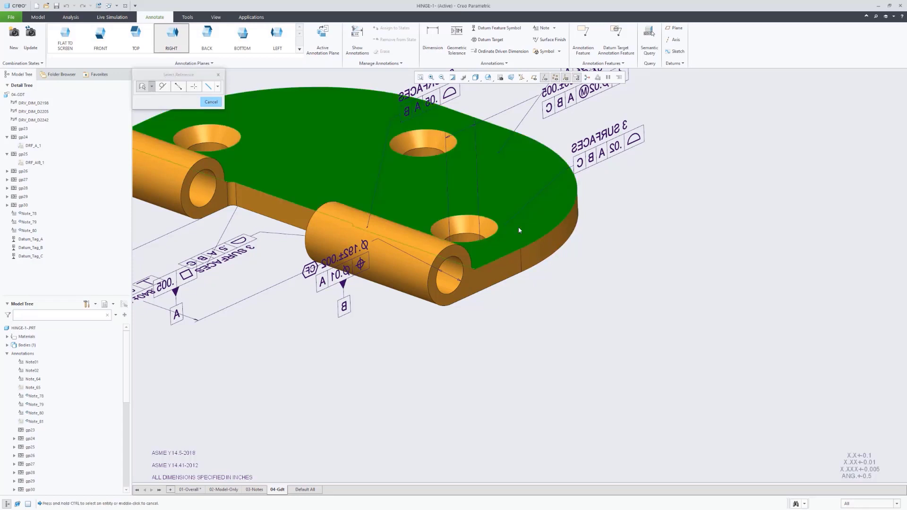
{"action": "left_click", "coordinate": [511, 262]}
{"action": "middle_click", "coordinate": [580, 329]}
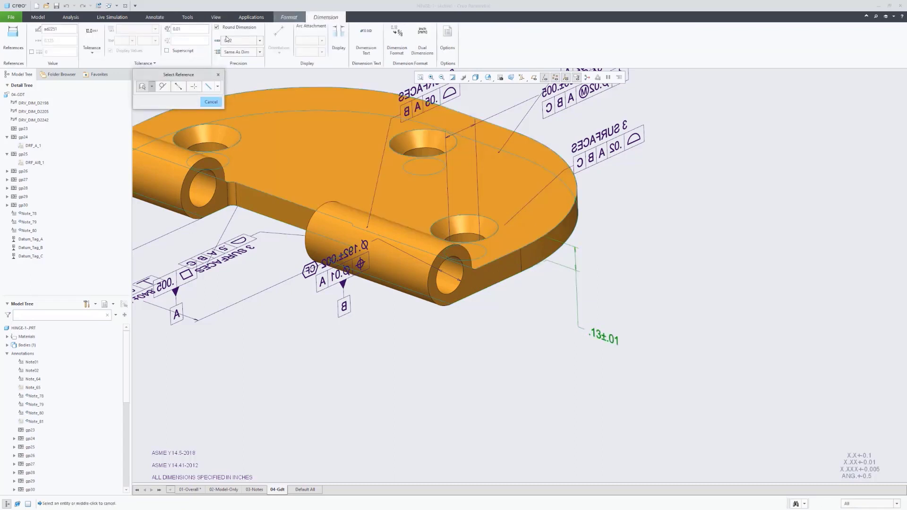
{"action": "left_click", "coordinate": [251, 41]}
{"action": "left_click", "coordinate": [234, 72]}
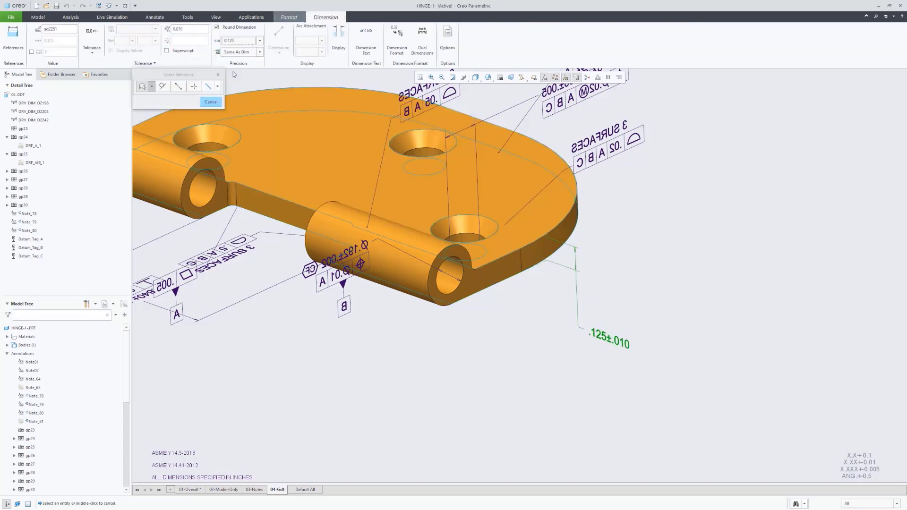
{"action": "left_click", "coordinate": [92, 43]}
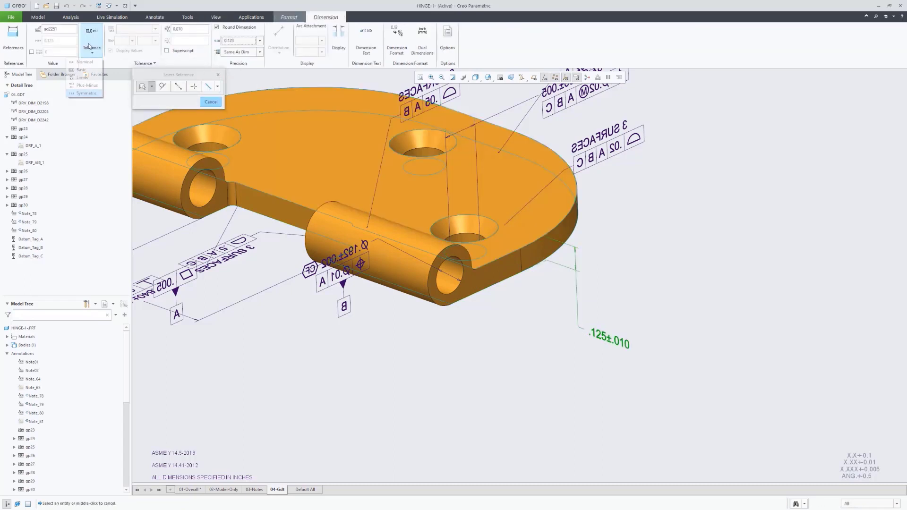
{"action": "left_click", "coordinate": [81, 70]}
{"action": "left_click", "coordinate": [640, 255]}
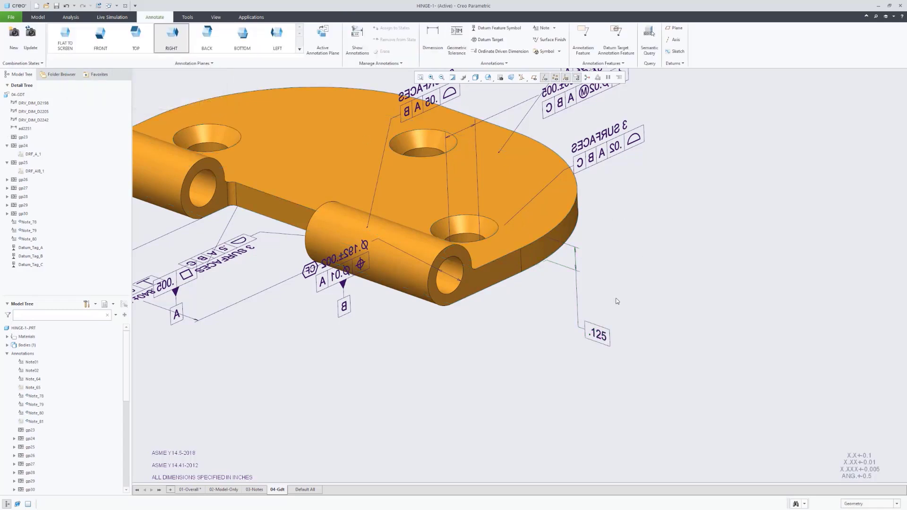
- Drag the .125 basic dimension up against the plate's edge near the 2 SURFACES callout
{"action": "left_click", "coordinate": [599, 334]}
{"action": "left_click_drag", "start_coordinate": [599, 333], "coordinate": [601, 211]}
{"action": "left_click", "coordinate": [636, 249]}
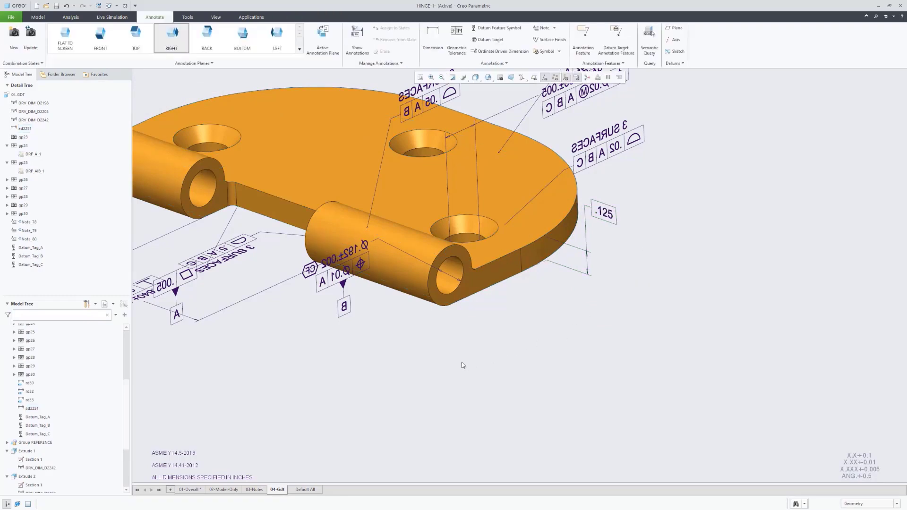
- Pan and orbit the hinge so the annotations face front to check the layout
{"action": "scroll", "coordinate": [414, 371], "scroll_direction": "up", "scroll_amount": 3}
{"action": "middle_click_drag", "start_coordinate": [322, 365], "coordinate": [464, 380], "text": "shift"}
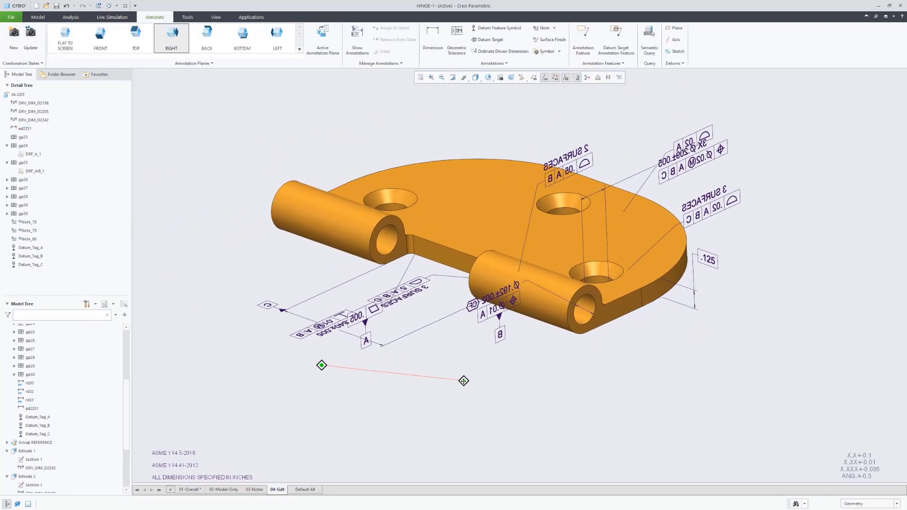
{"action": "middle_click_drag", "start_coordinate": [412, 338], "coordinate": [520, 351]}
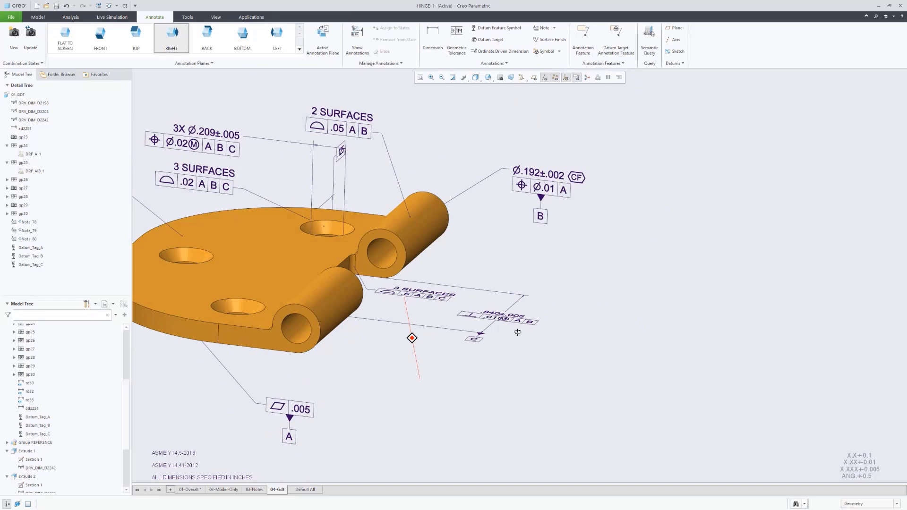
{"action": "mouse_move", "coordinate": [518, 332]}
{"action": "middle_mouse_down"}
{"action": "mouse_move", "coordinate": [468, 296]}
{"action": "mouse_move", "coordinate": [584, 308]}
{"action": "middle_mouse_up"}
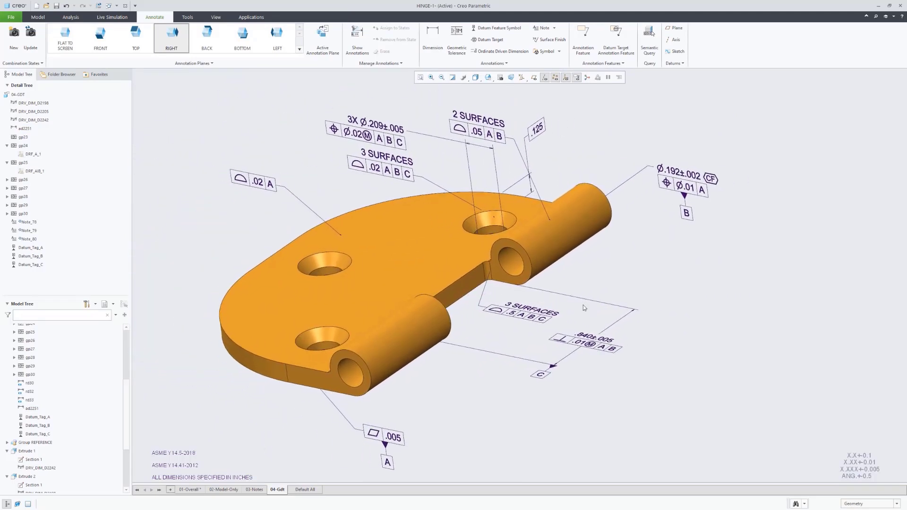